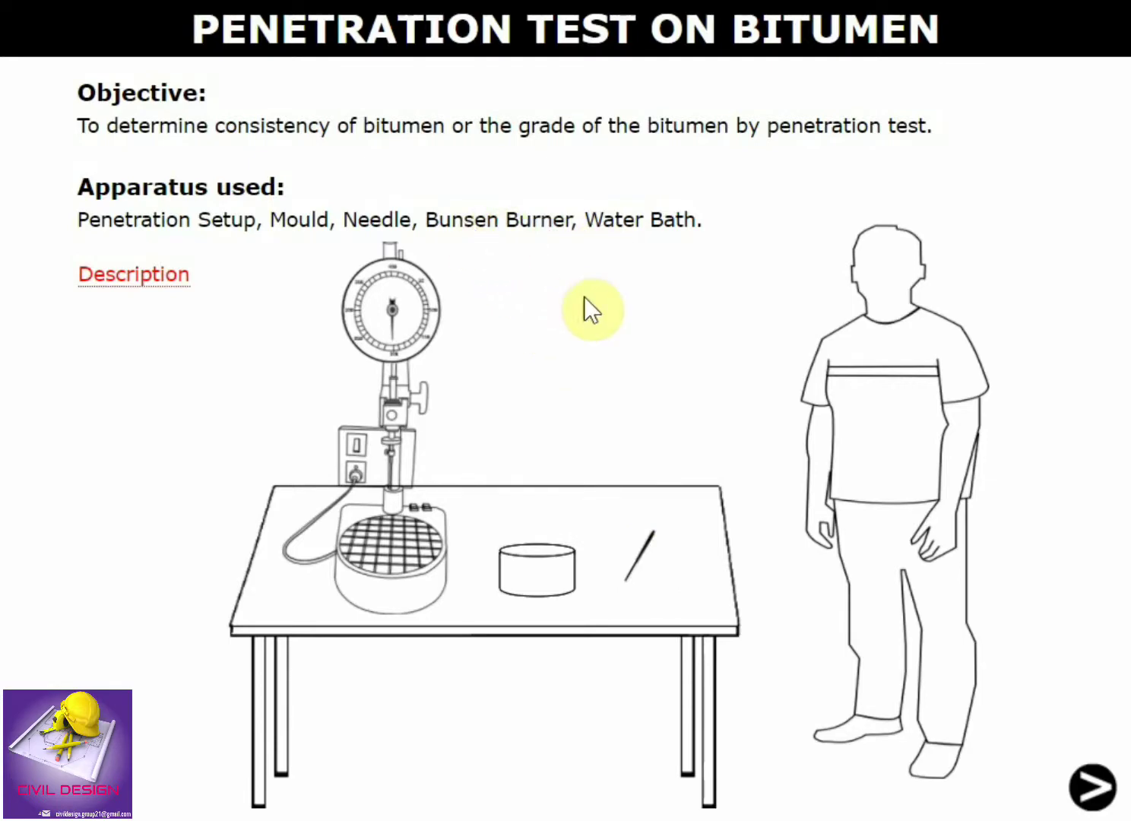
# - Advance to Step 1 and choose 90°C as the bitumen pouring temperature
pyautogui.click(1094, 786)
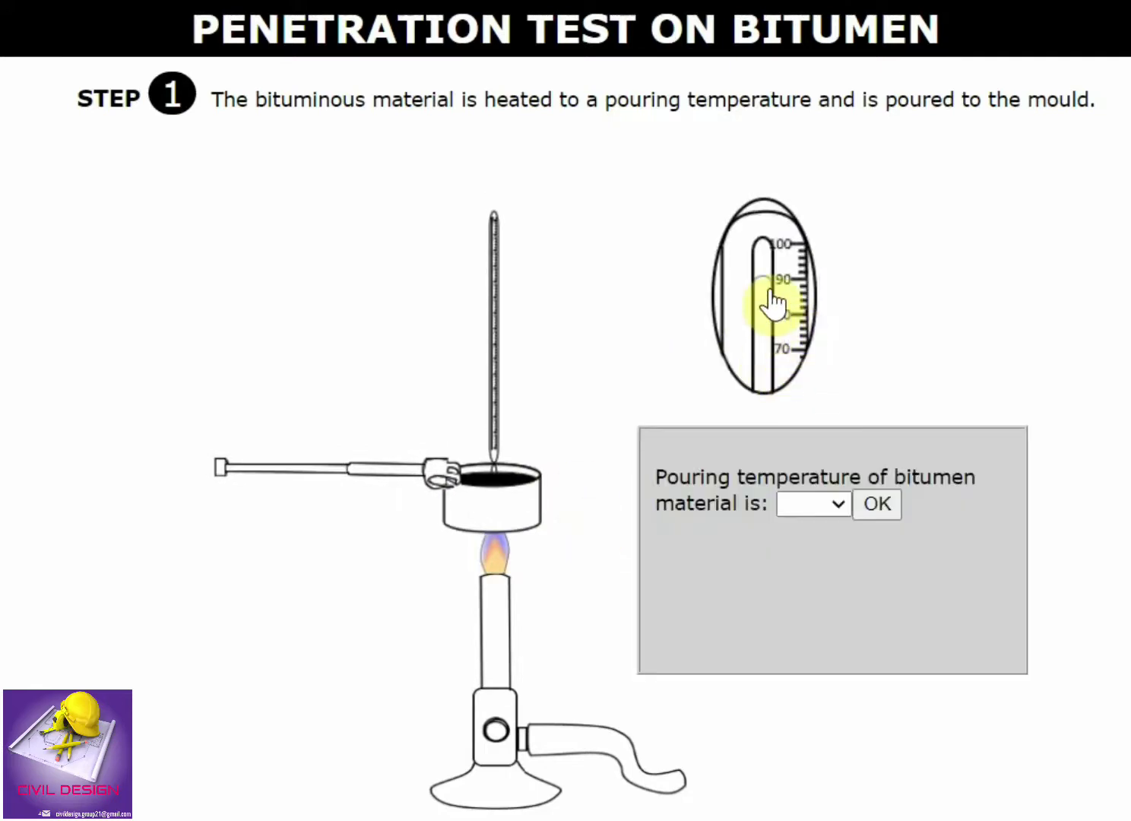
pyautogui.click(830, 506)
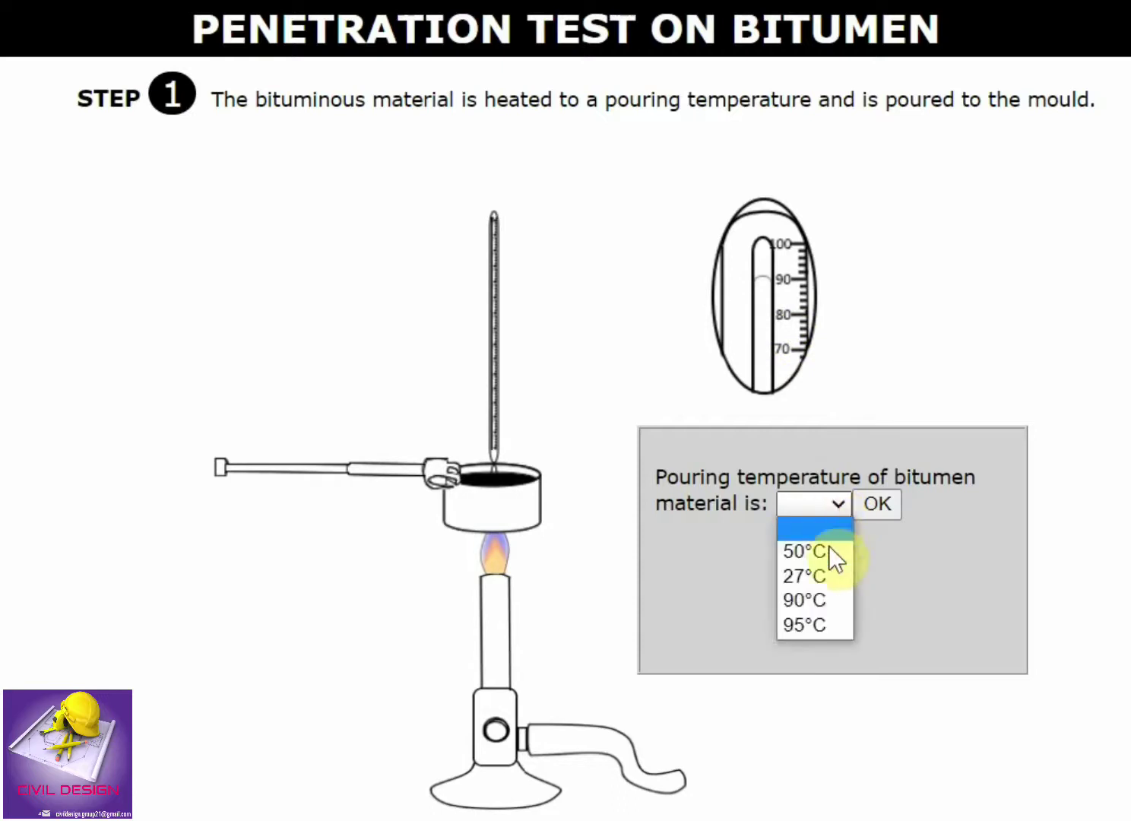
pyautogui.click(819, 601)
pyautogui.click(875, 512)
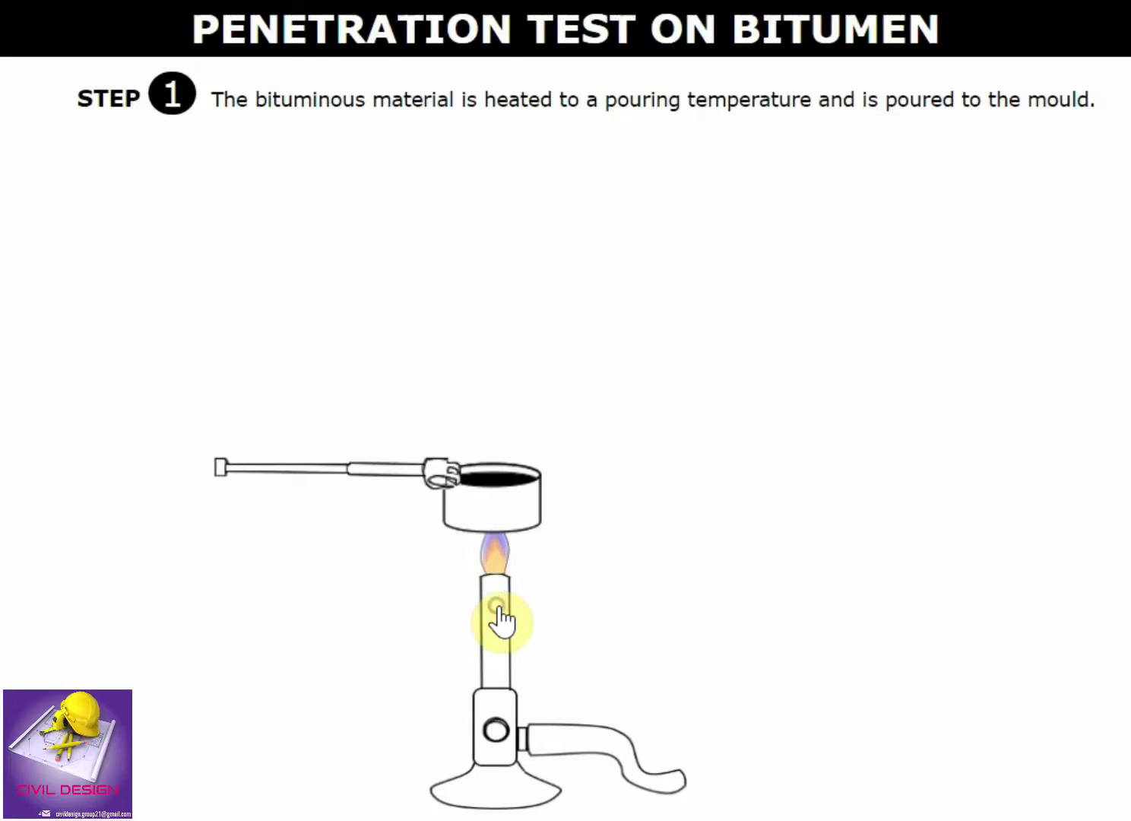
# - Lift the bitumen pan off the burner, carry it over the mould and pour it in
pyautogui.click(500, 620)
pyautogui.click(513, 523)
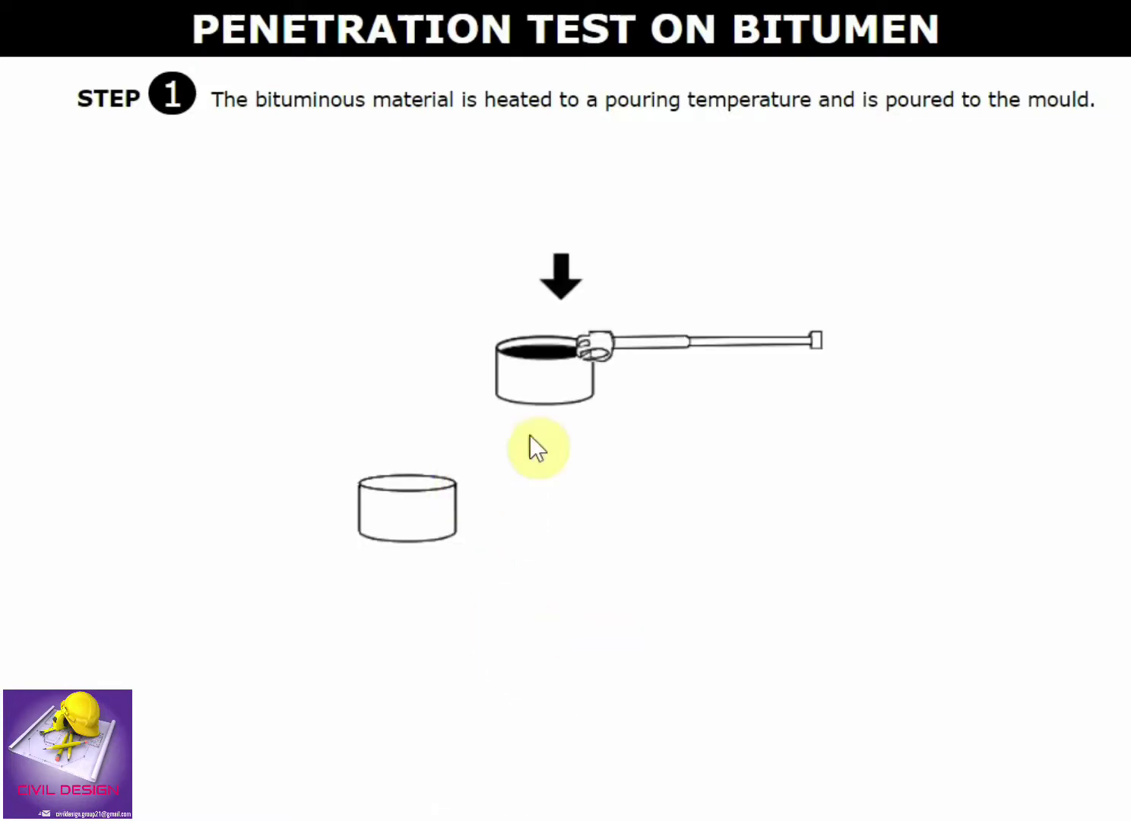
pyautogui.click(547, 380)
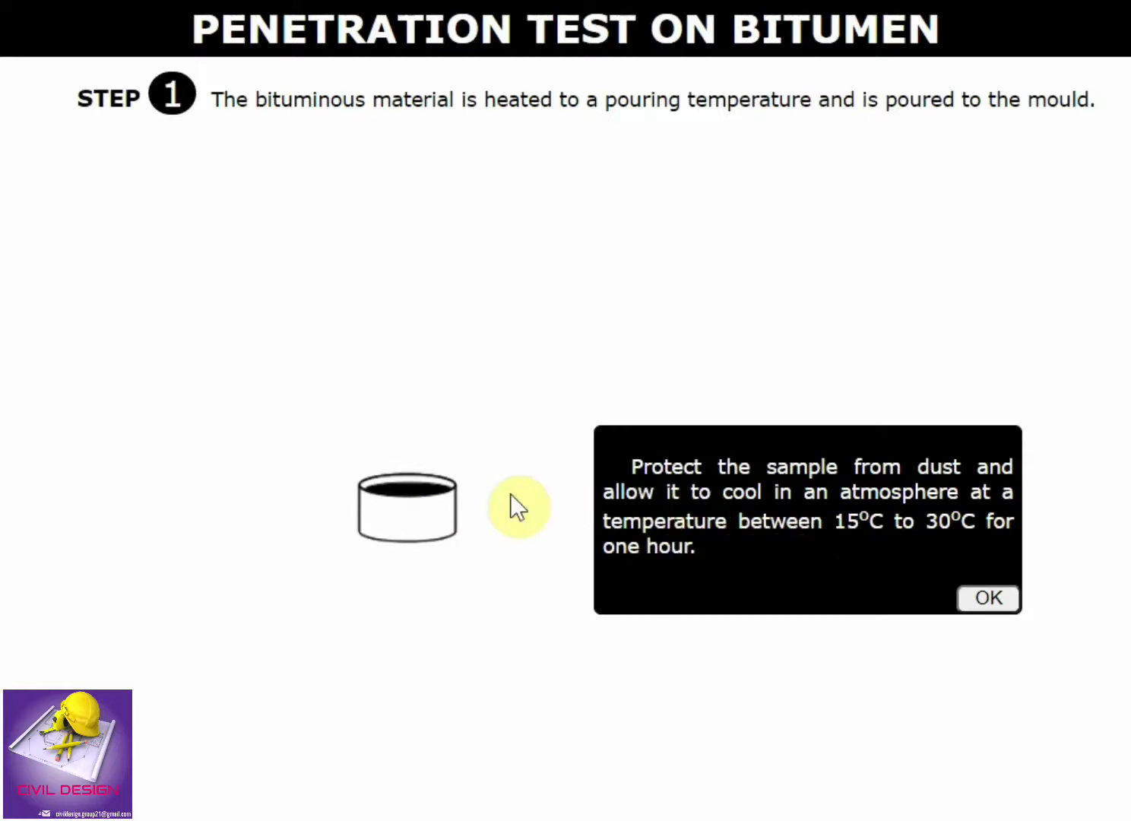
# - Acknowledge the cooling and water-bath notes, set the mould in its dish, and place it in the 27°C bath
pyautogui.click(985, 595)
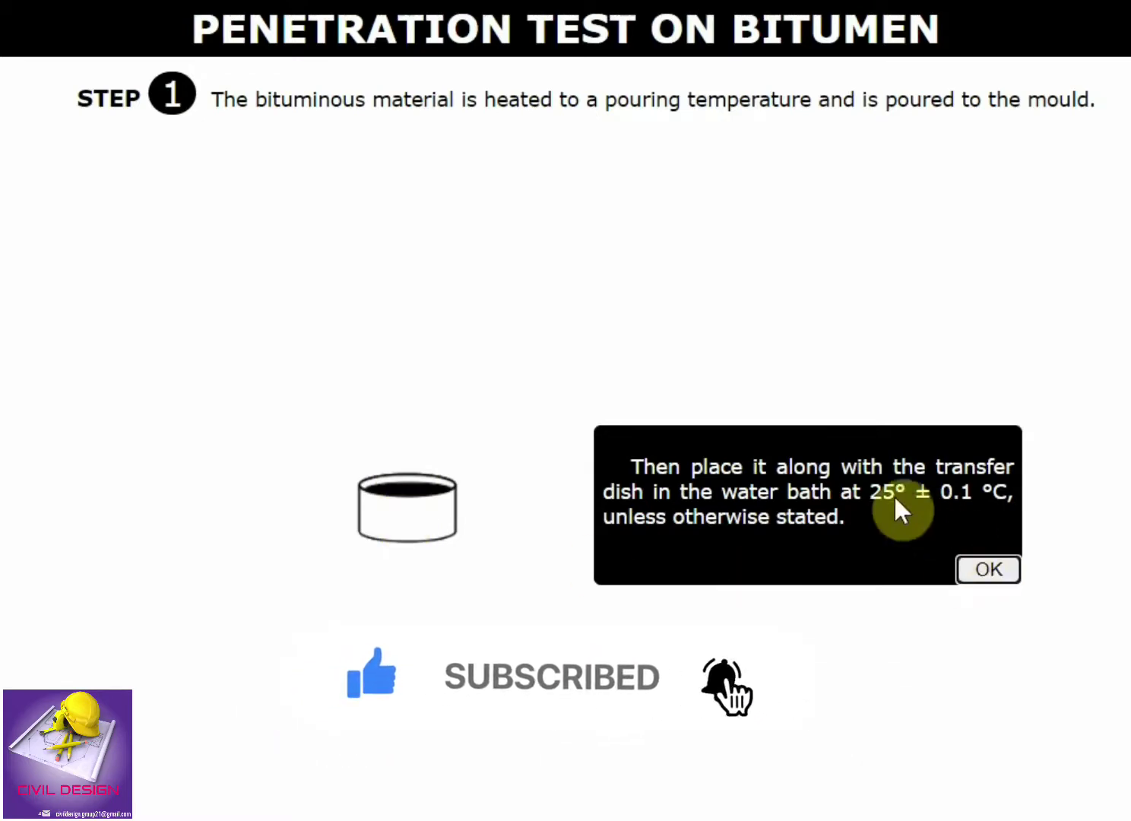
pyautogui.click(988, 572)
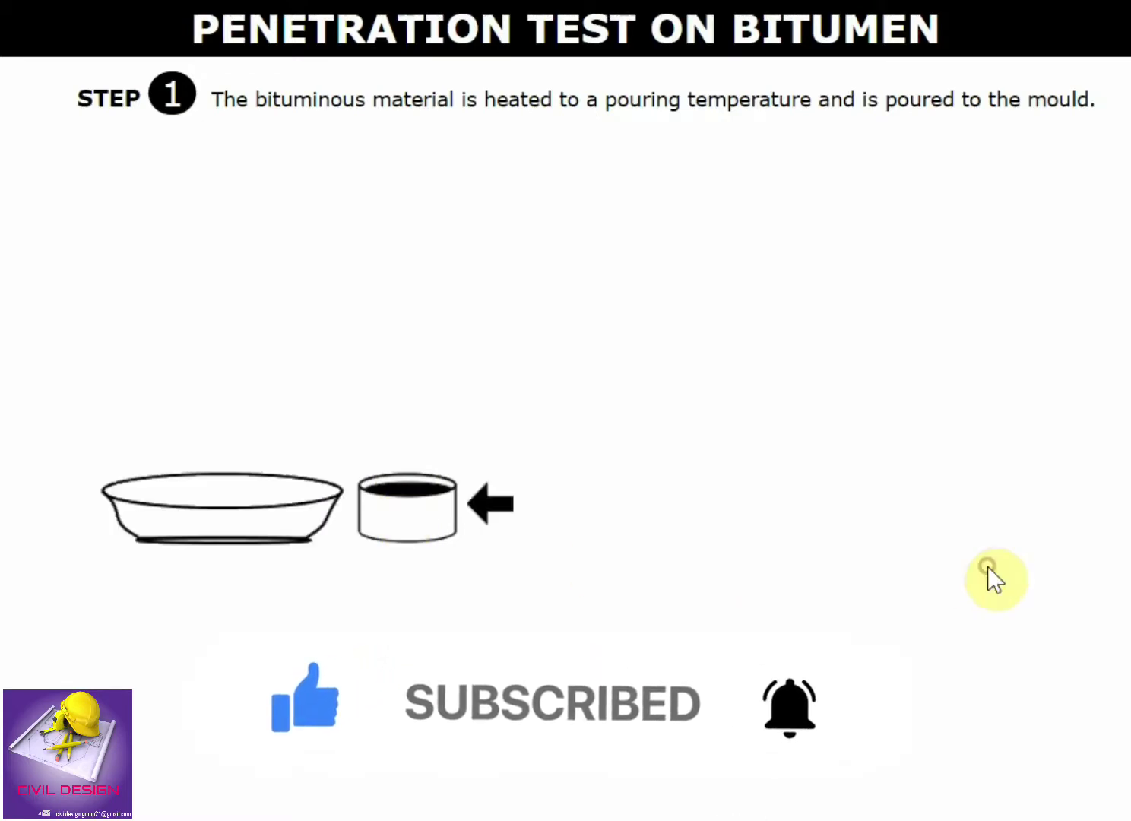
pyautogui.click(416, 527)
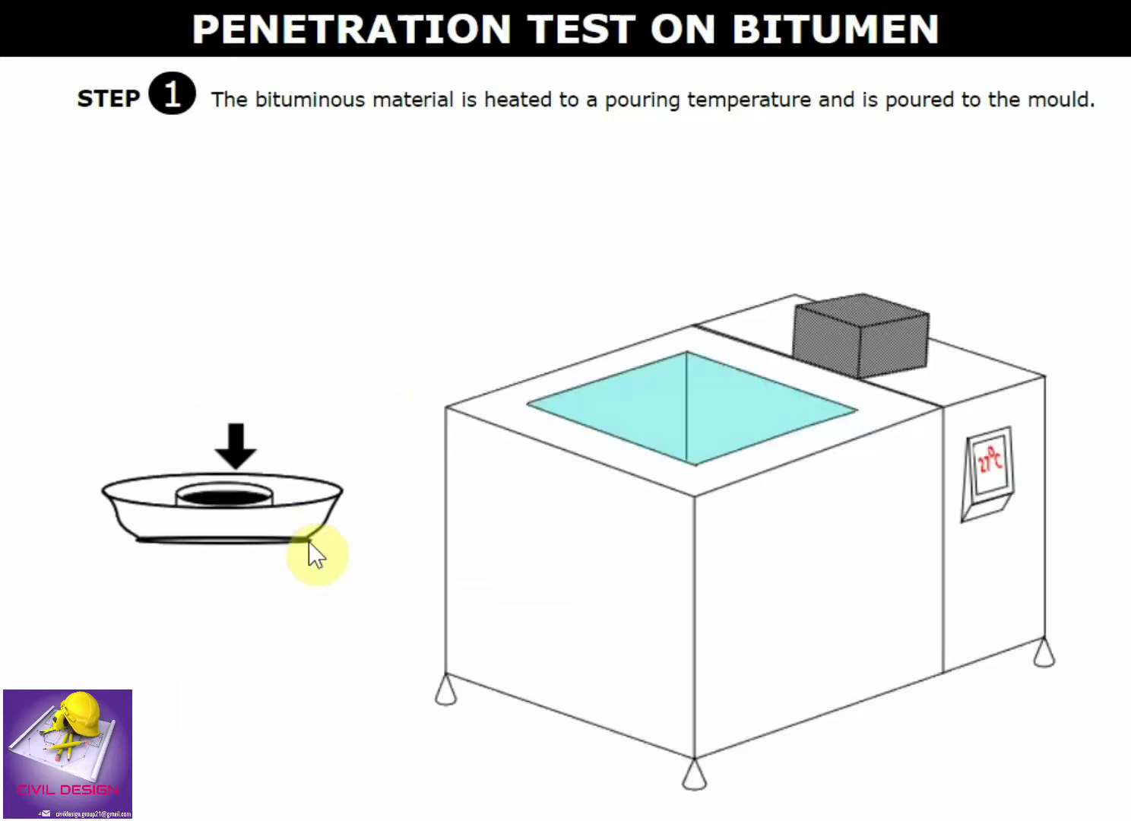
pyautogui.click(262, 524)
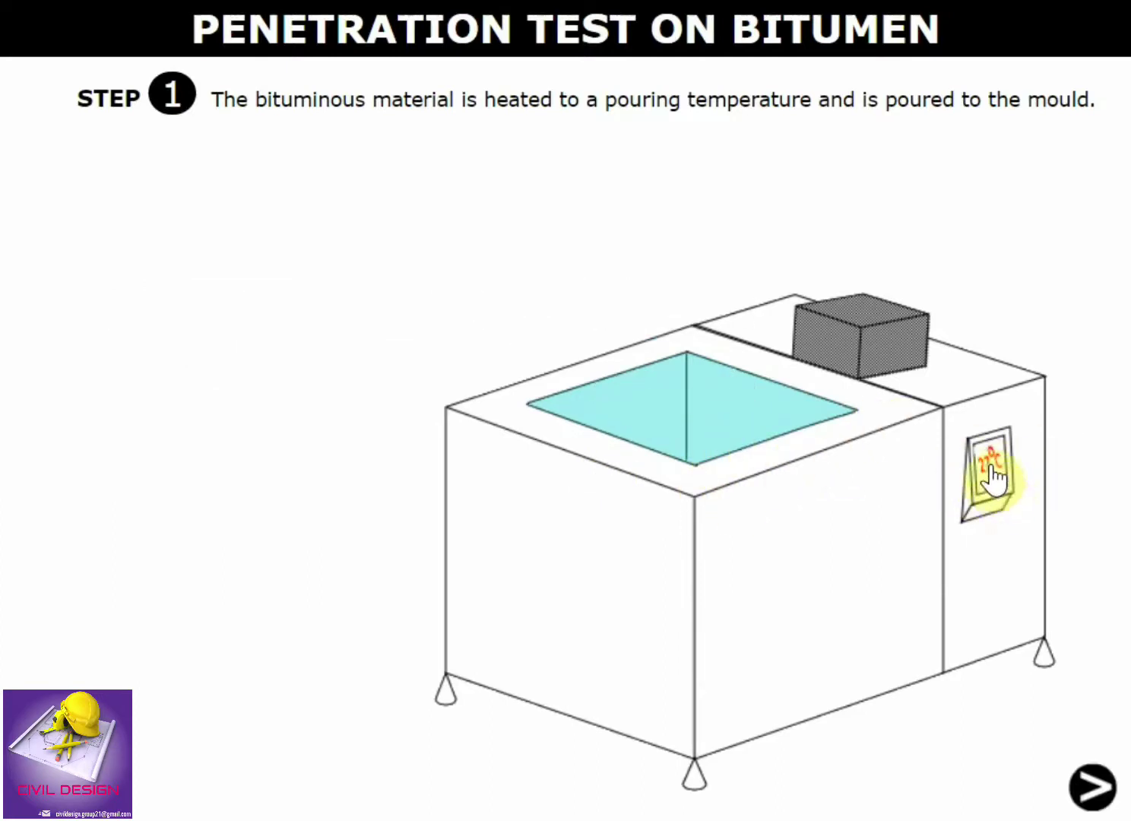
# - Go to Step 2 and mount the sample cup and penetration needle on the penetrometer
pyautogui.click(1096, 787)
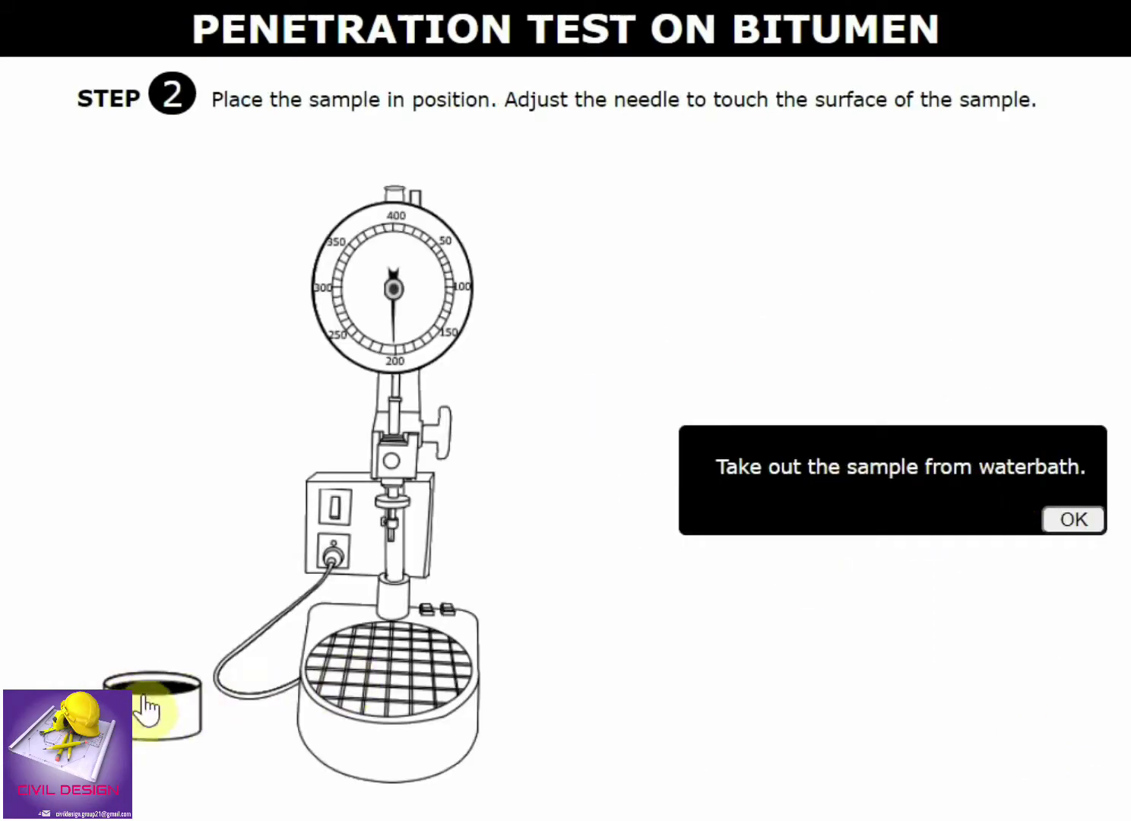
pyautogui.click(1066, 525)
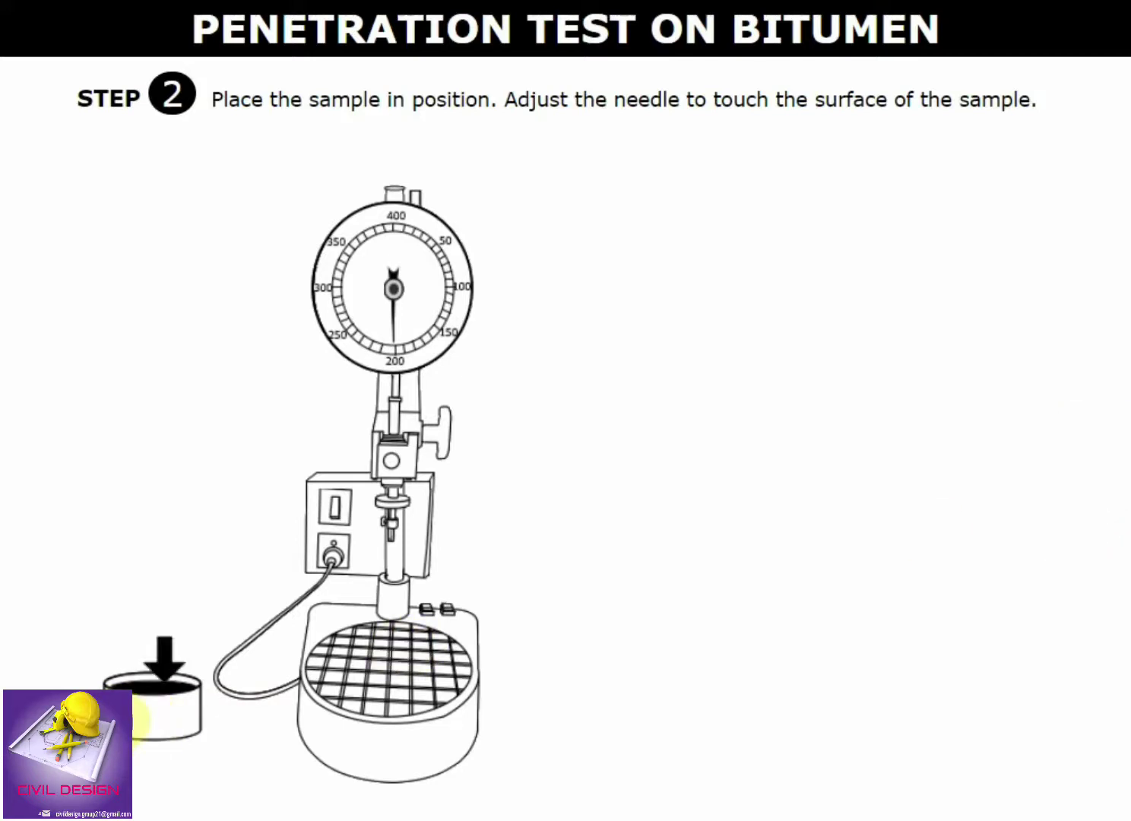
pyautogui.click(148, 715)
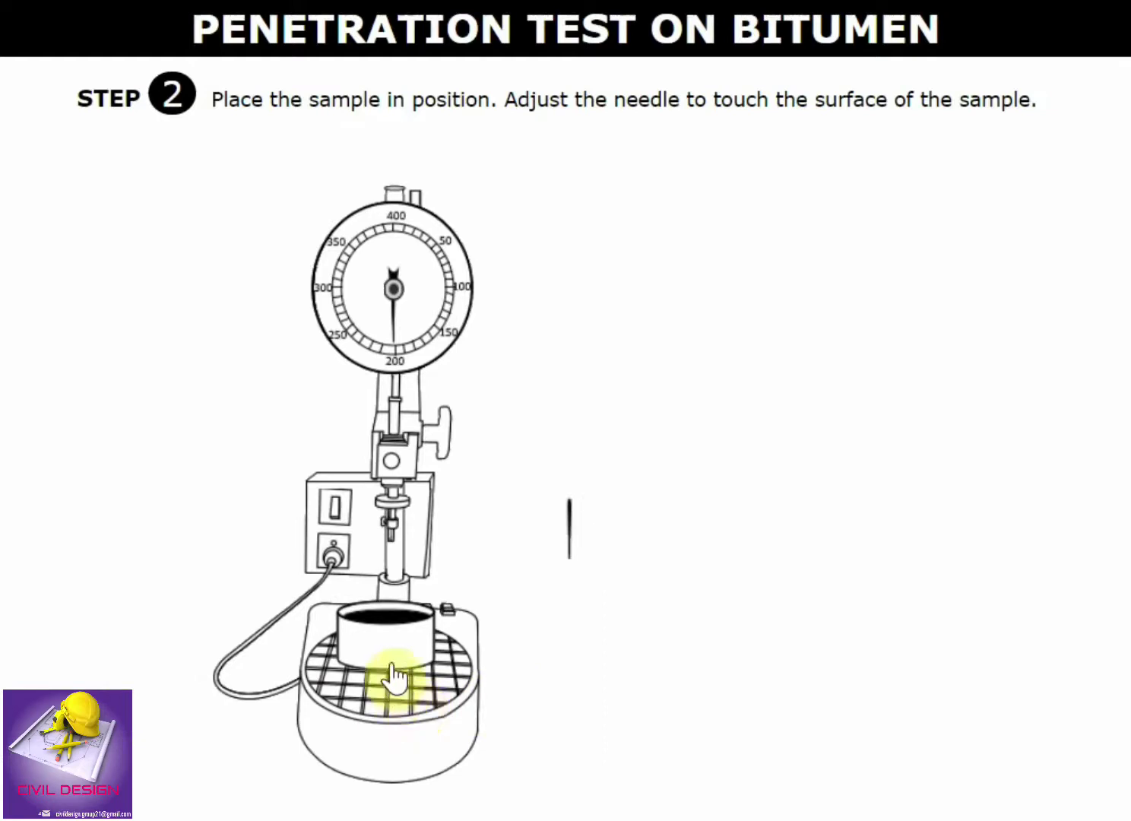
pyautogui.click(570, 532)
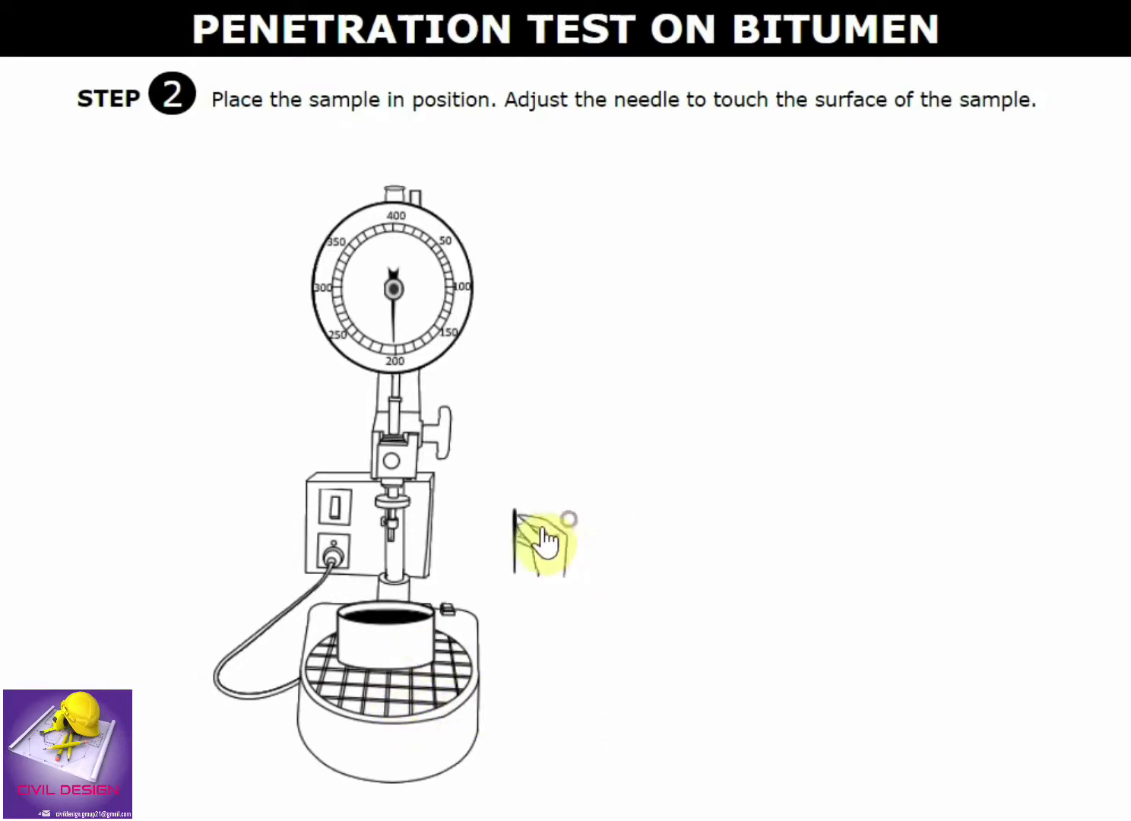
pyautogui.click(372, 583)
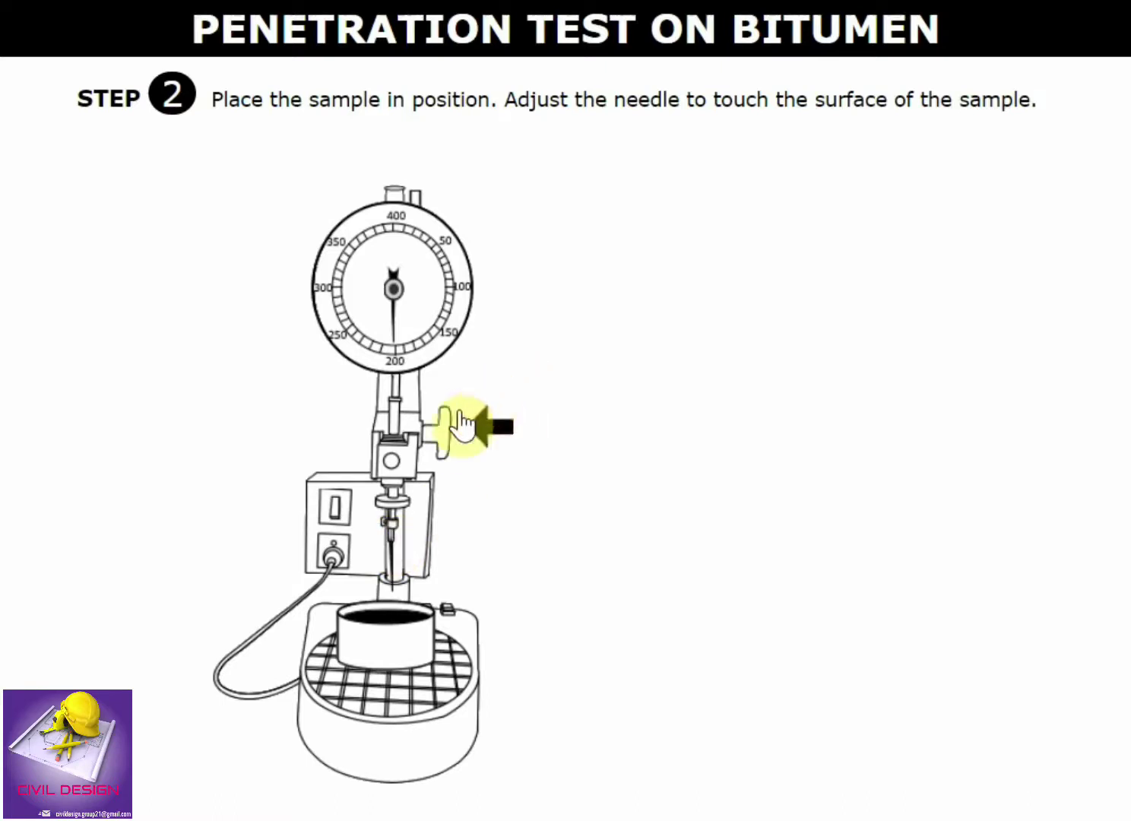
# - Lower the needle until it just touches the bitumen surface
pyautogui.click(431, 433)
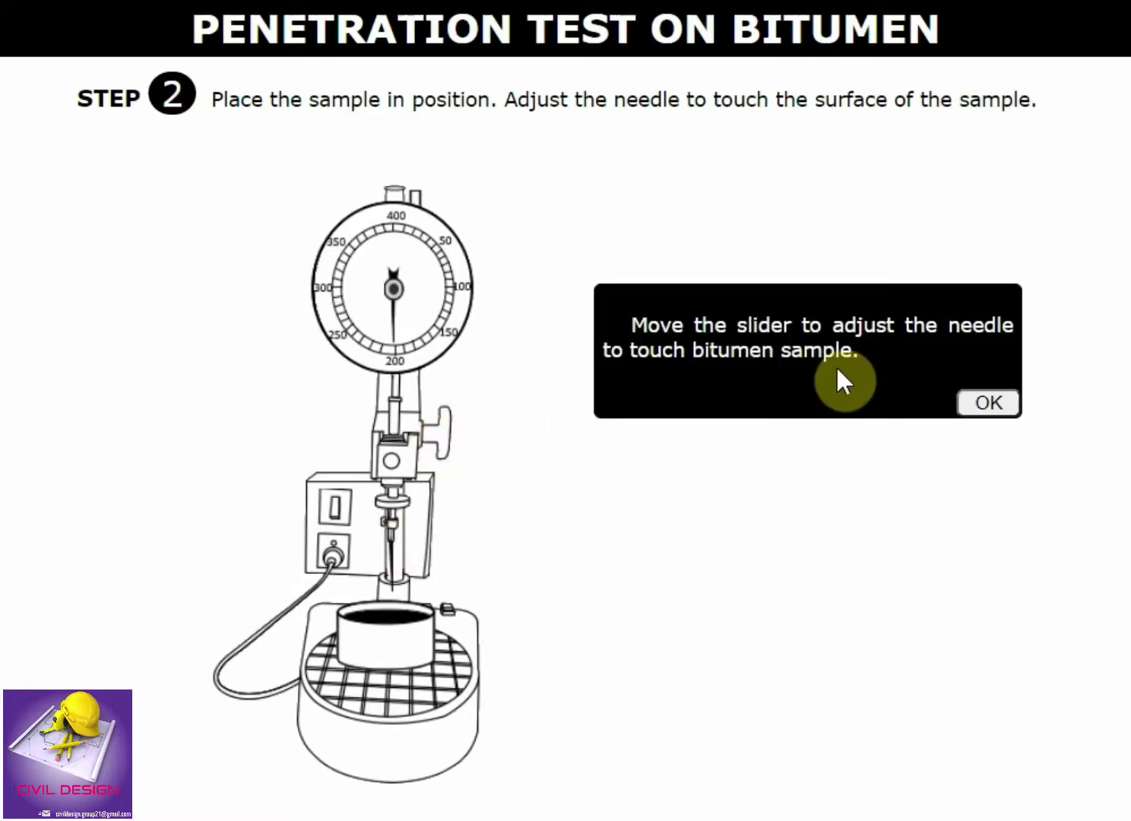
pyautogui.click(981, 404)
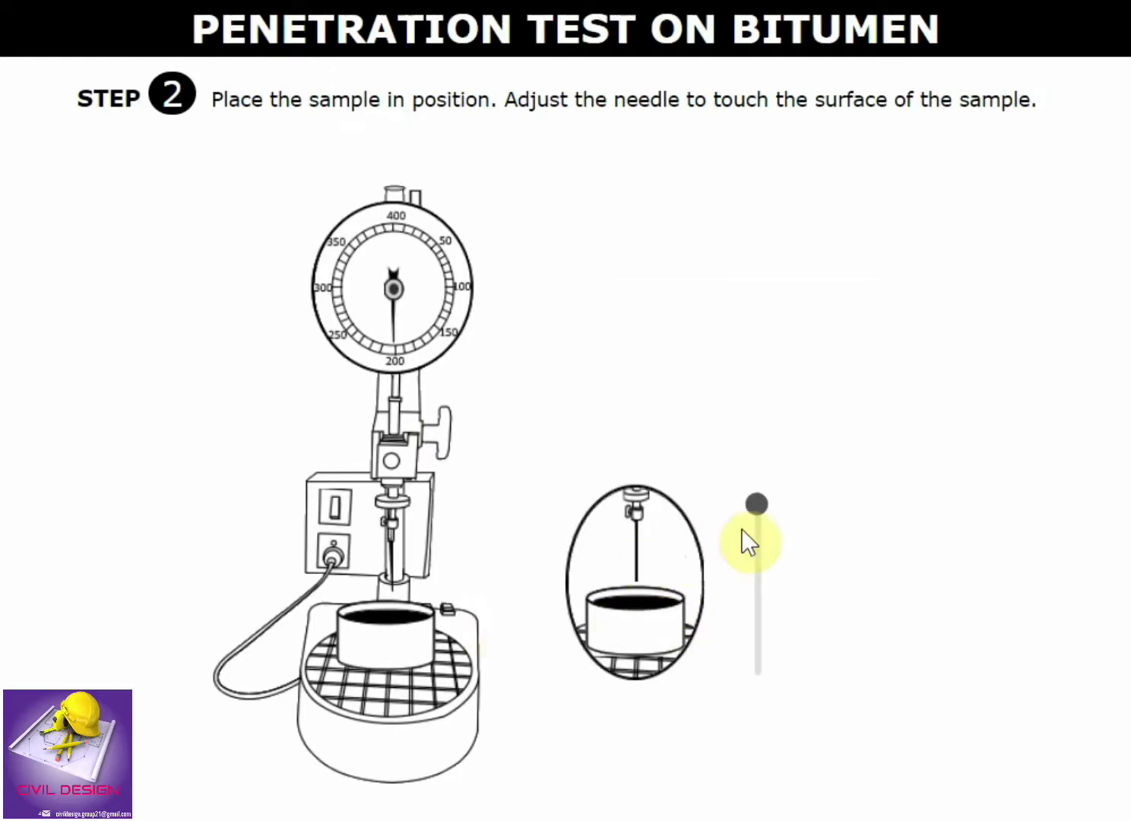
pyautogui.moveTo(754, 507); pyautogui.dragTo(760, 670)
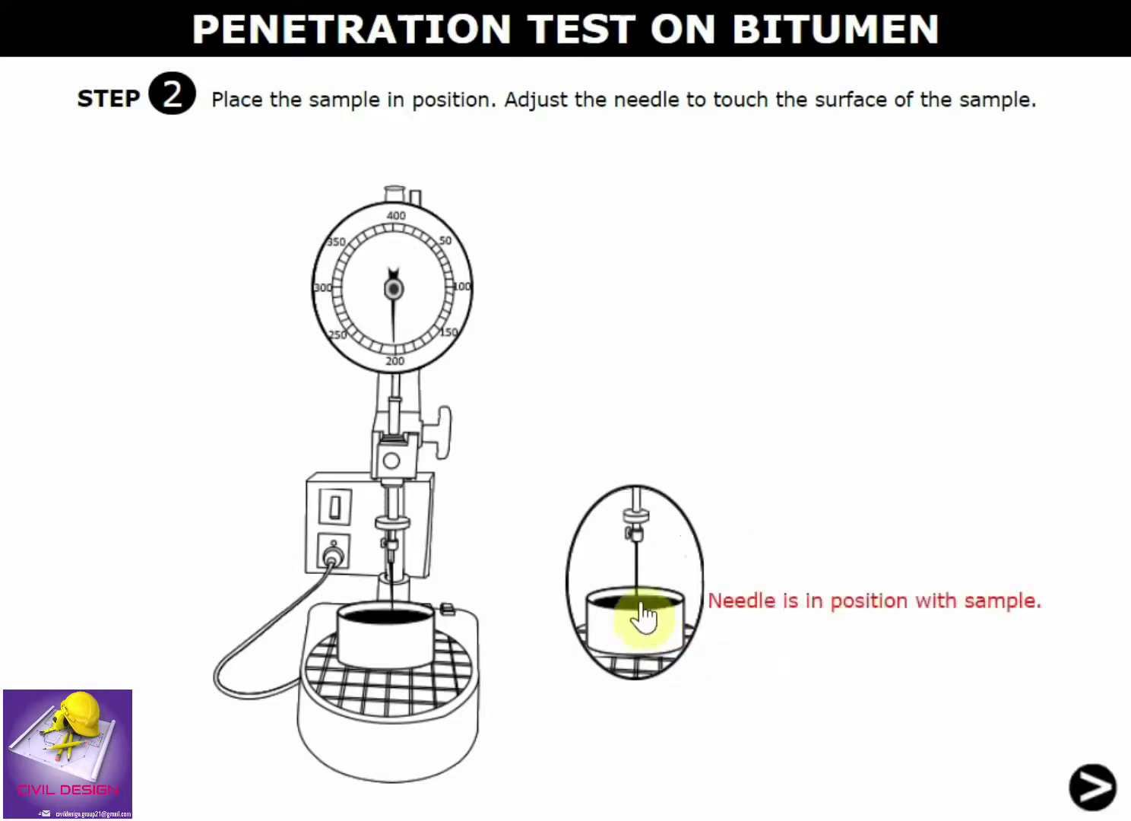
# - Advance to Step 3, Trial 1 and submit 'Final Reading - Initial Reading' as the penetration formula
pyautogui.click(1095, 802)
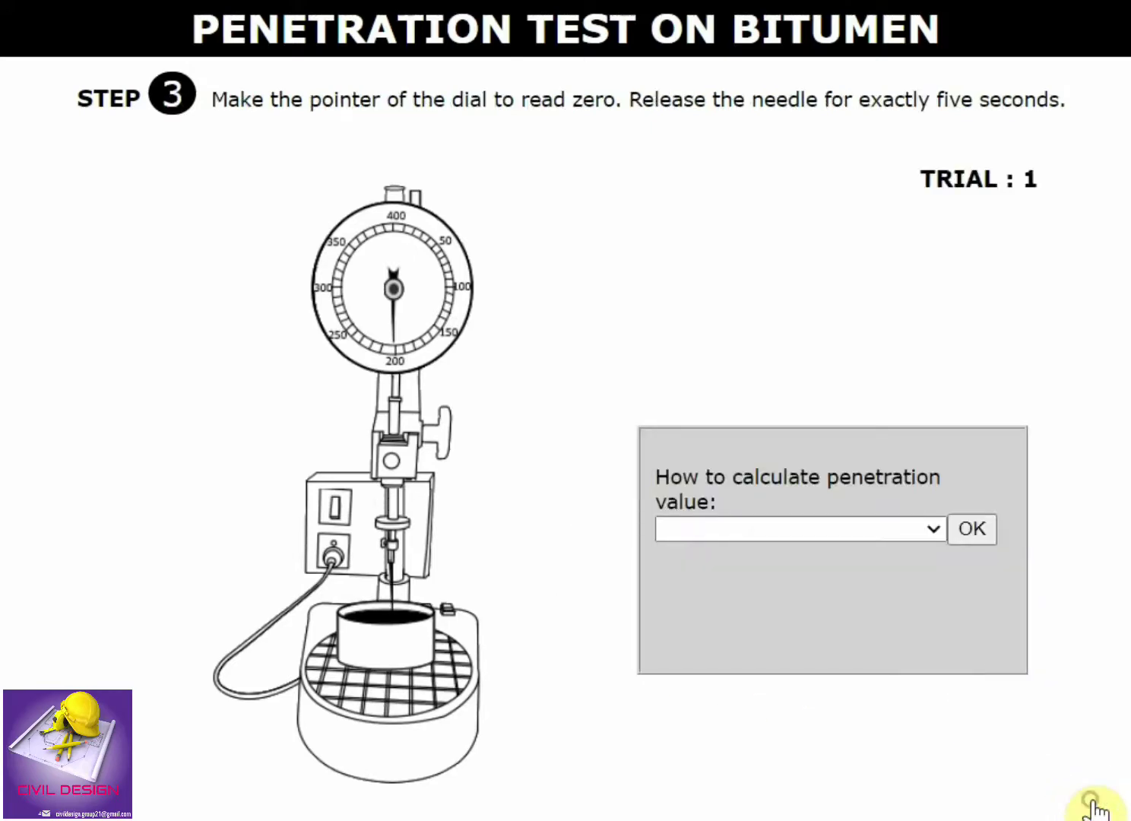
pyautogui.click(882, 523)
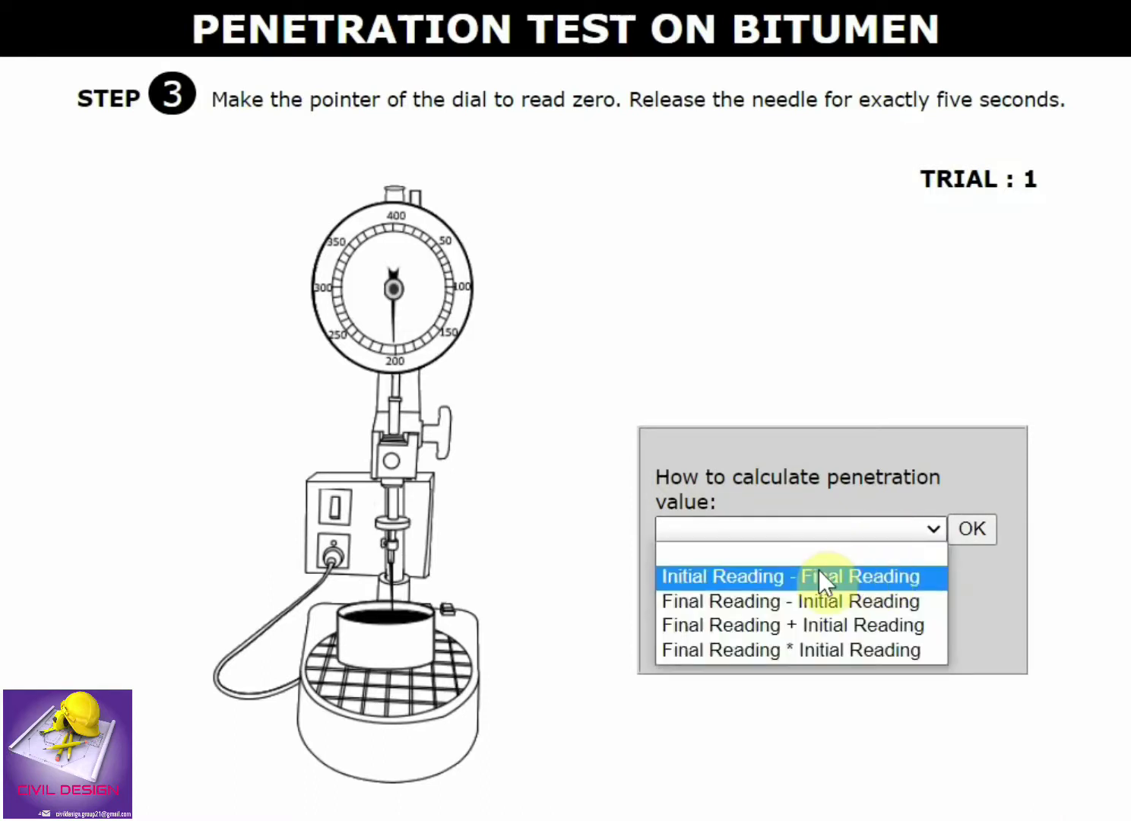
pyautogui.click(848, 608)
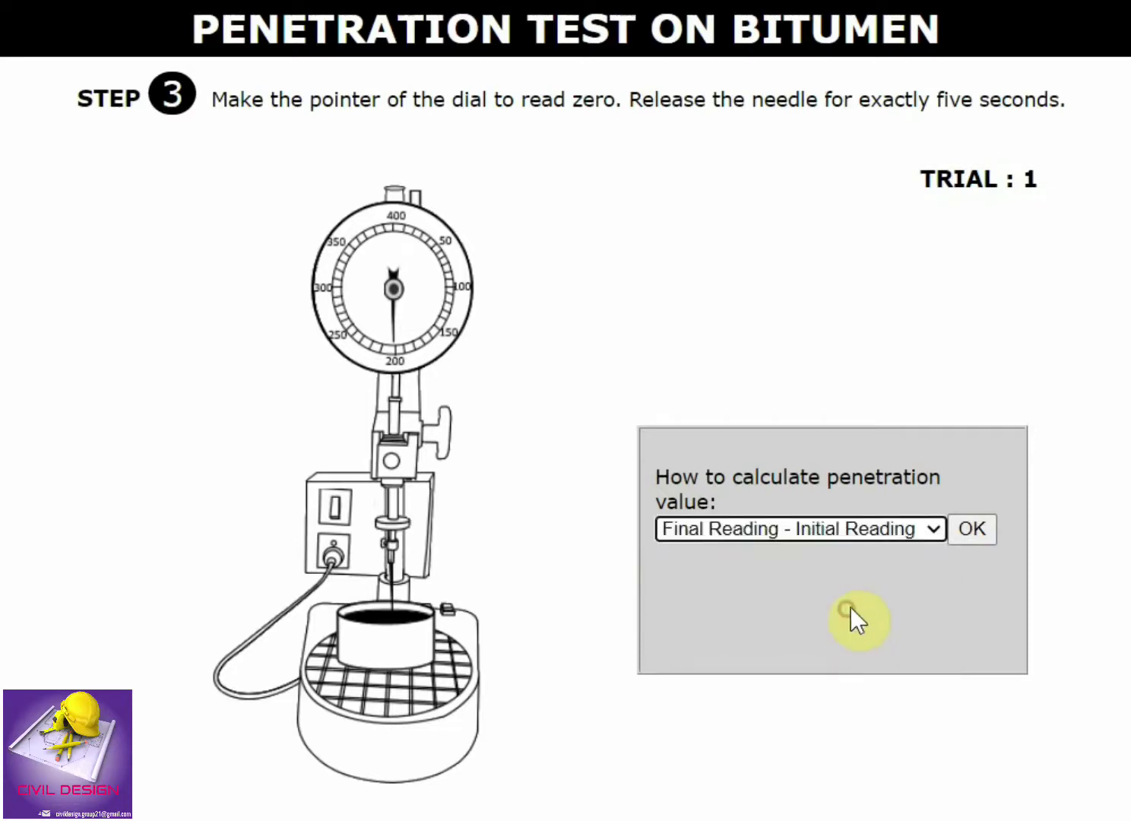
pyautogui.click(971, 537)
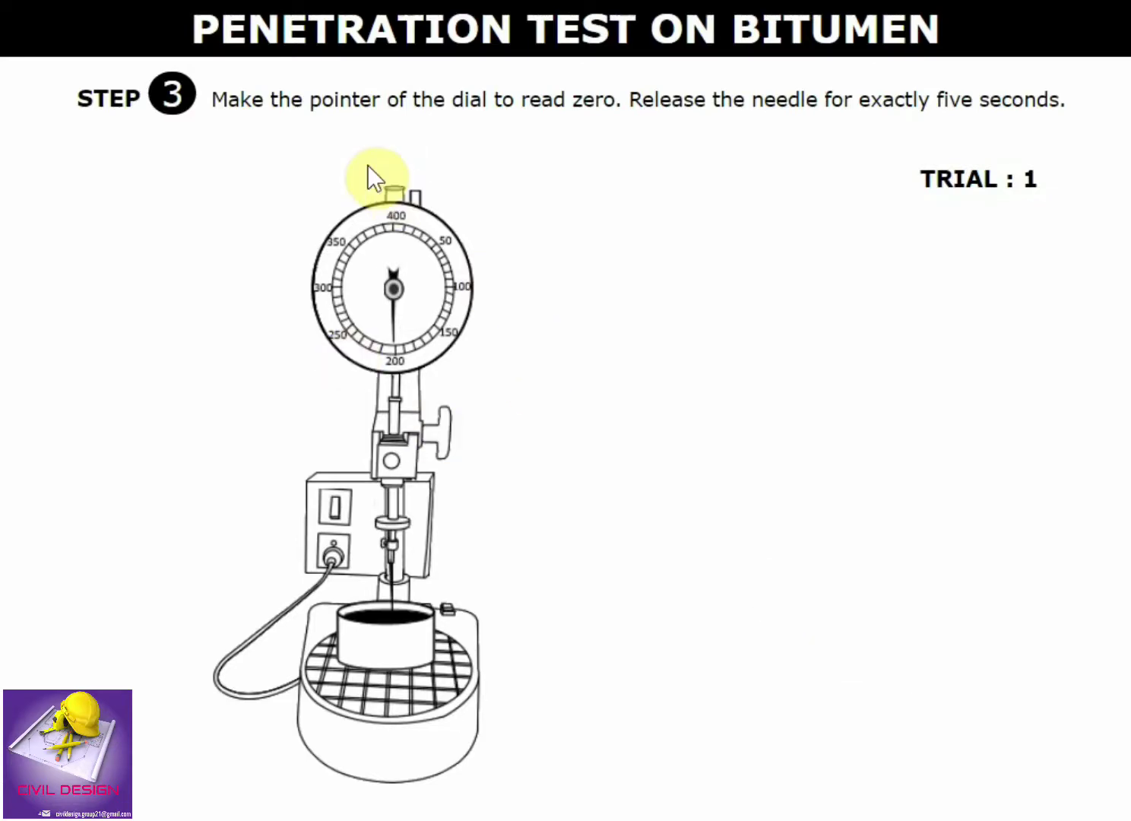
# - Zero the dial, release the needle and run the five-second timer, recording 70 mm penetration
pyautogui.click(415, 202)
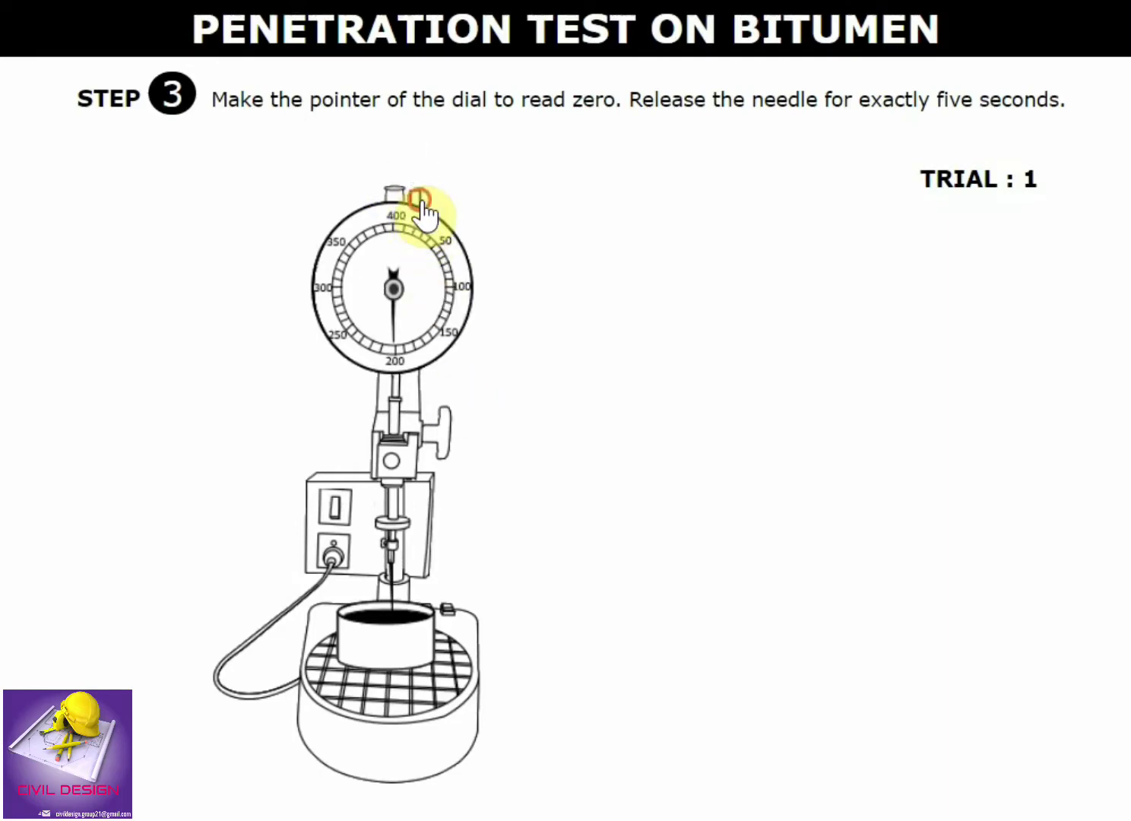
pyautogui.click(414, 197)
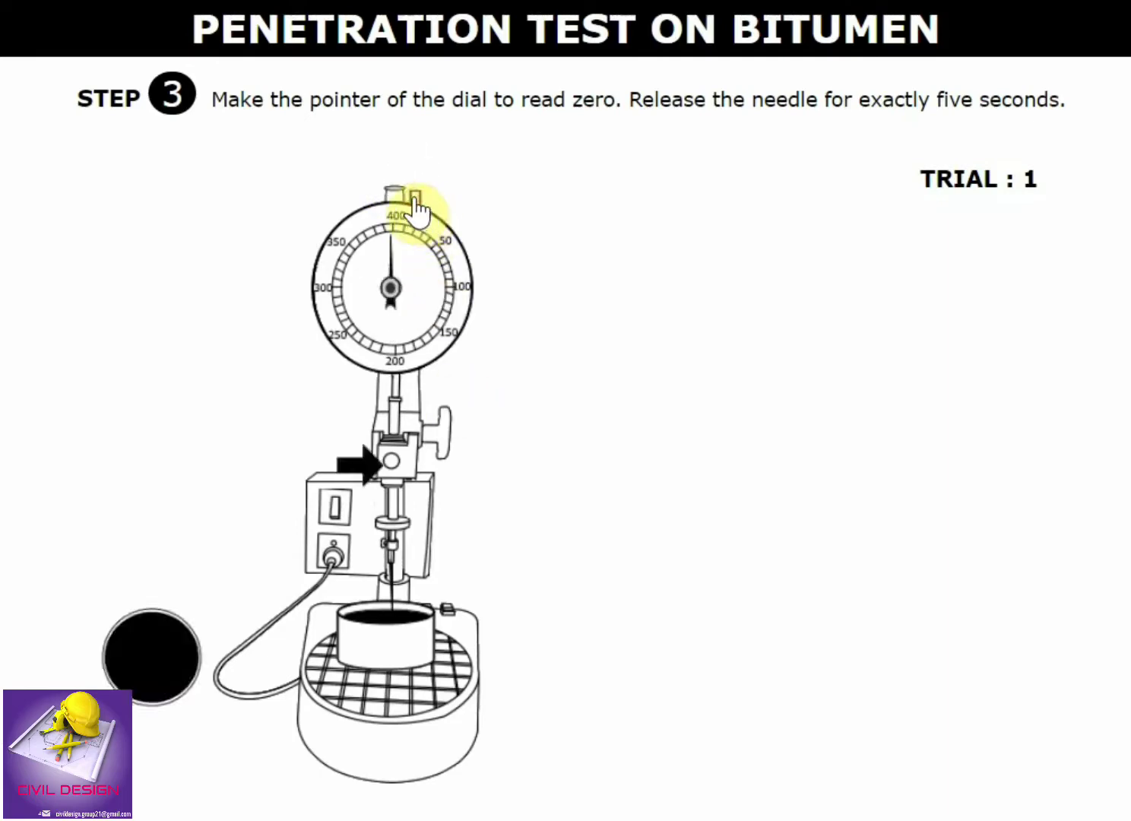
pyautogui.click(405, 520)
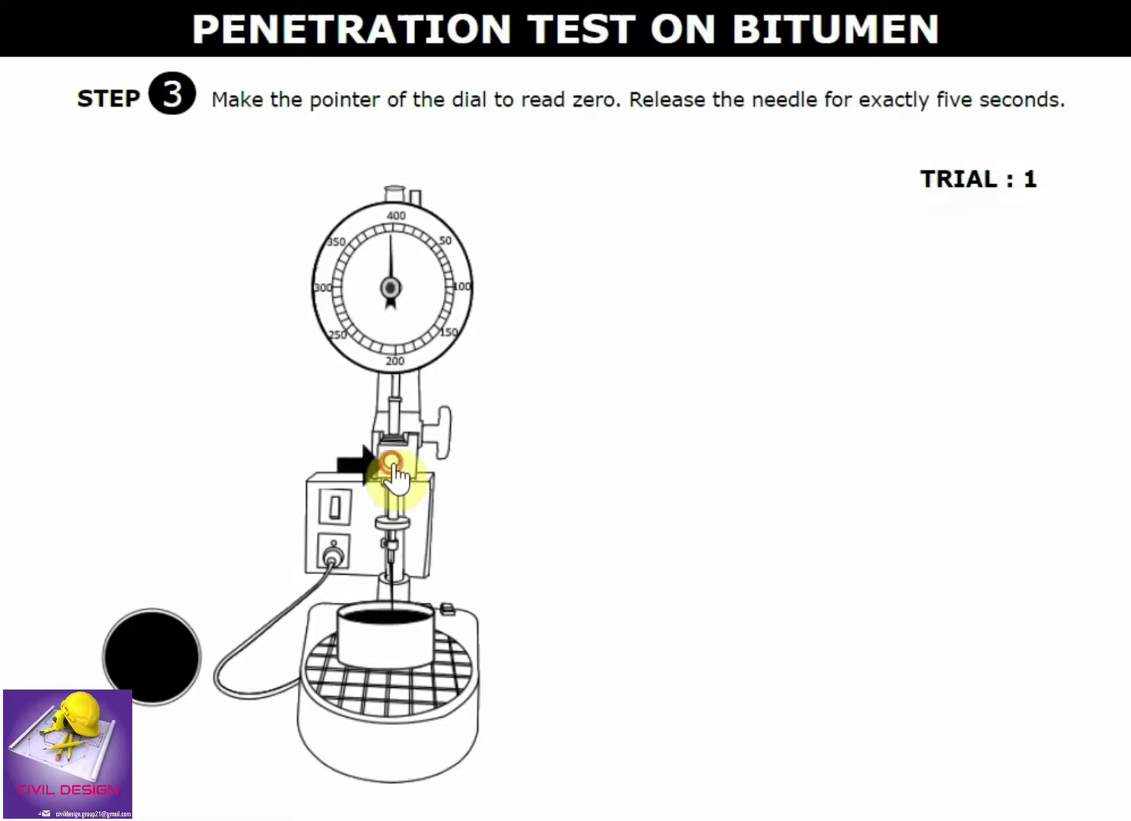
pyautogui.click(396, 477)
pyautogui.click(156, 651)
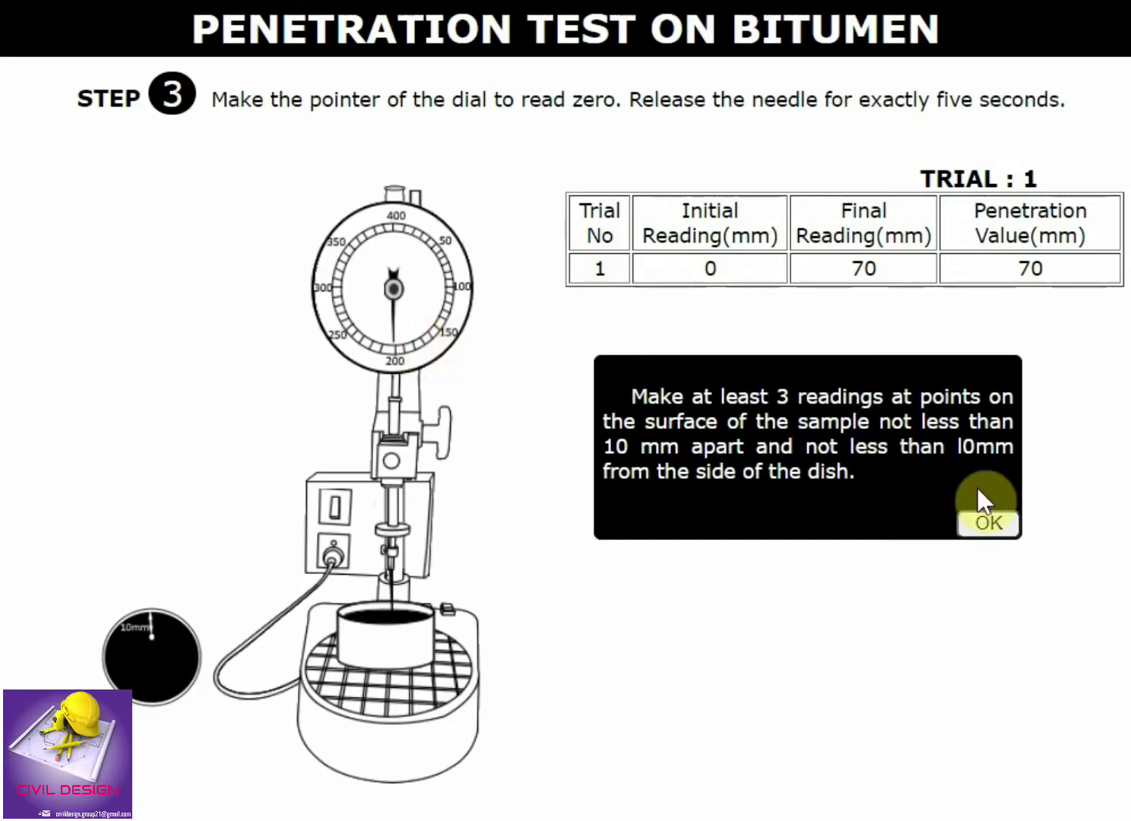
# - Start trial 2 by raising the needle to its initial position and sliding the dish under it
pyautogui.click(991, 526)
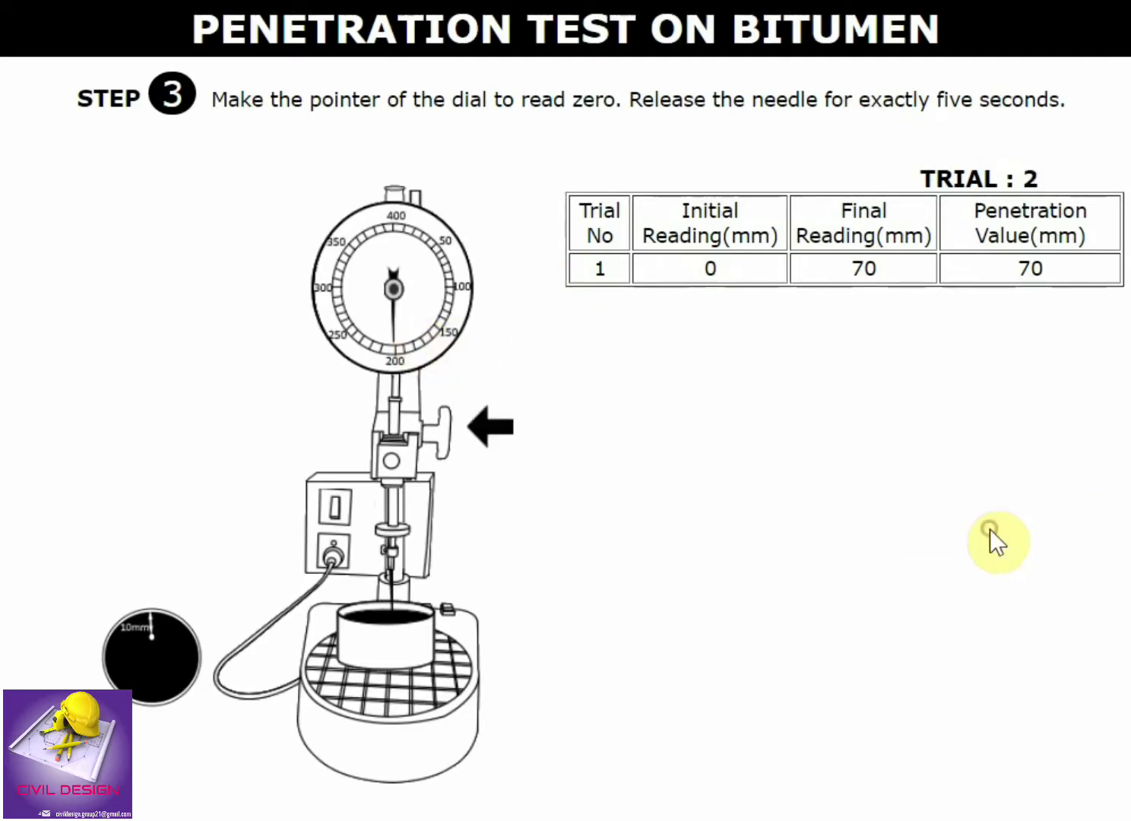
pyautogui.click(462, 440)
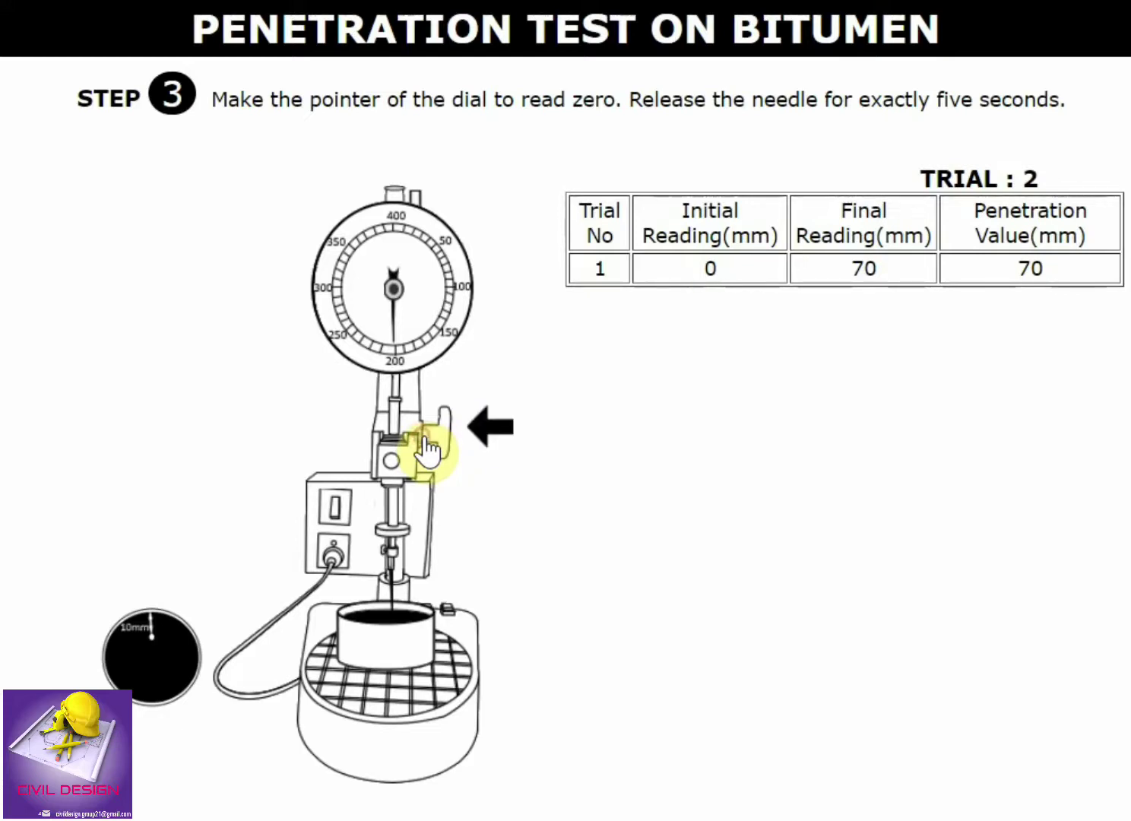
pyautogui.click(437, 444)
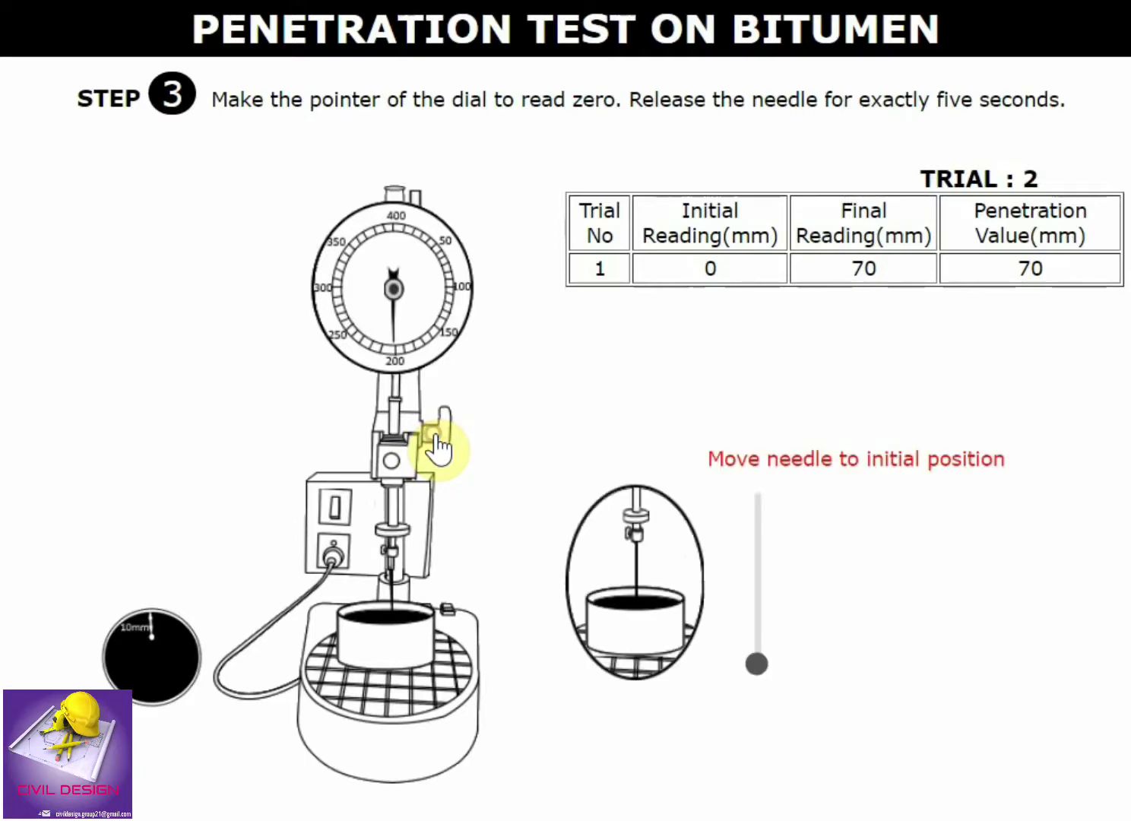
pyautogui.moveTo(752, 665); pyautogui.dragTo(764, 467)
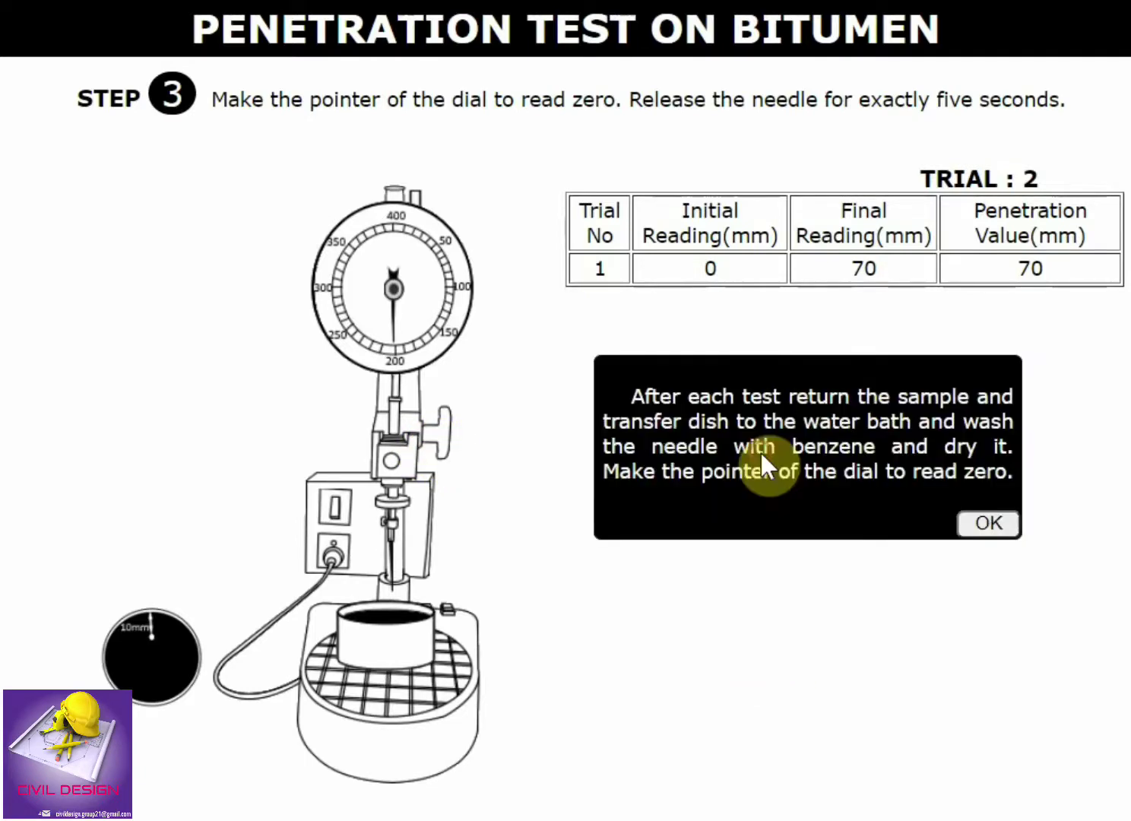
pyautogui.click(980, 531)
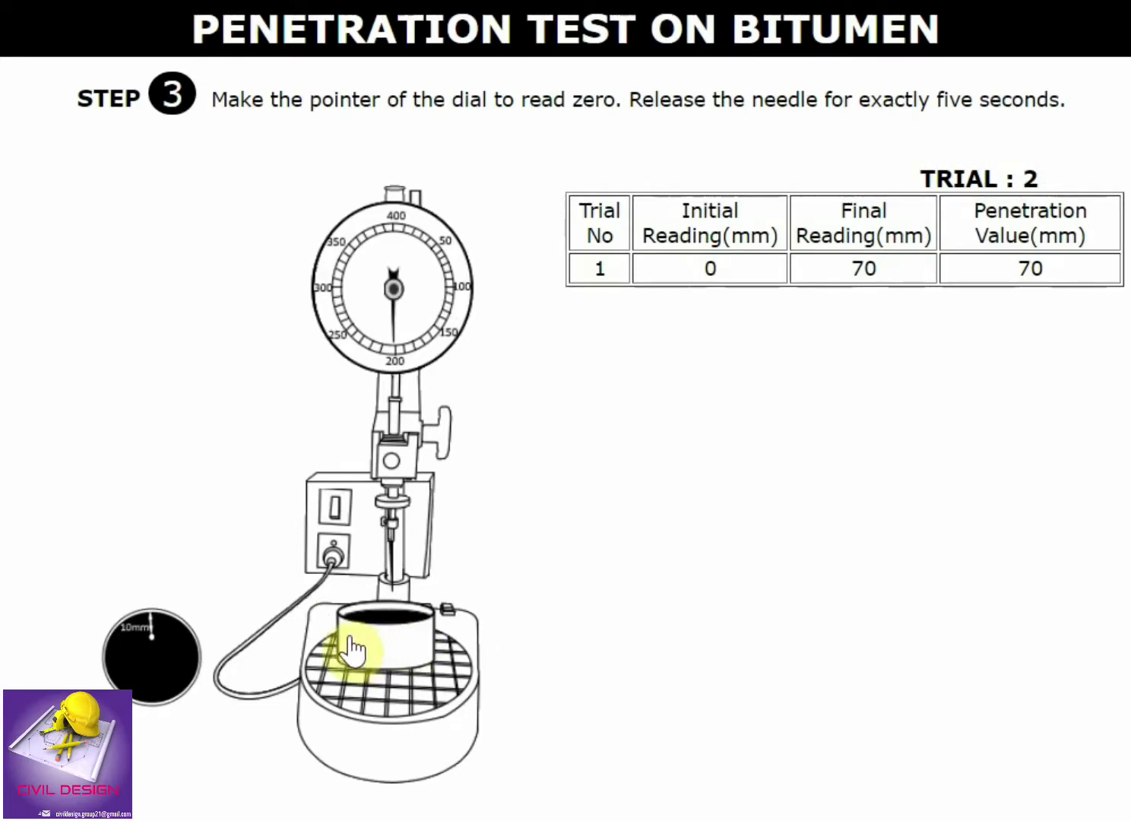
pyautogui.moveTo(365, 652); pyautogui.dragTo(404, 650)
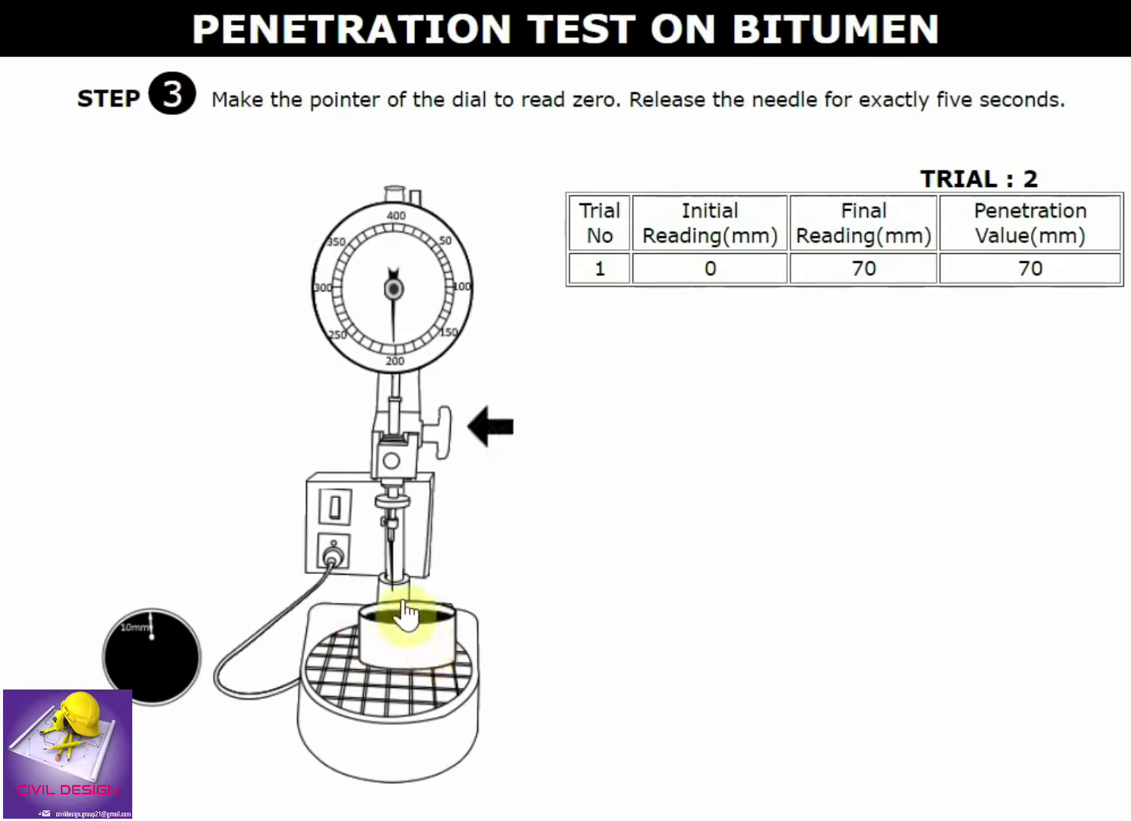
# - Lower the needle onto the sample, zero the dial and release it for a 75 mm reading
pyautogui.click(447, 451)
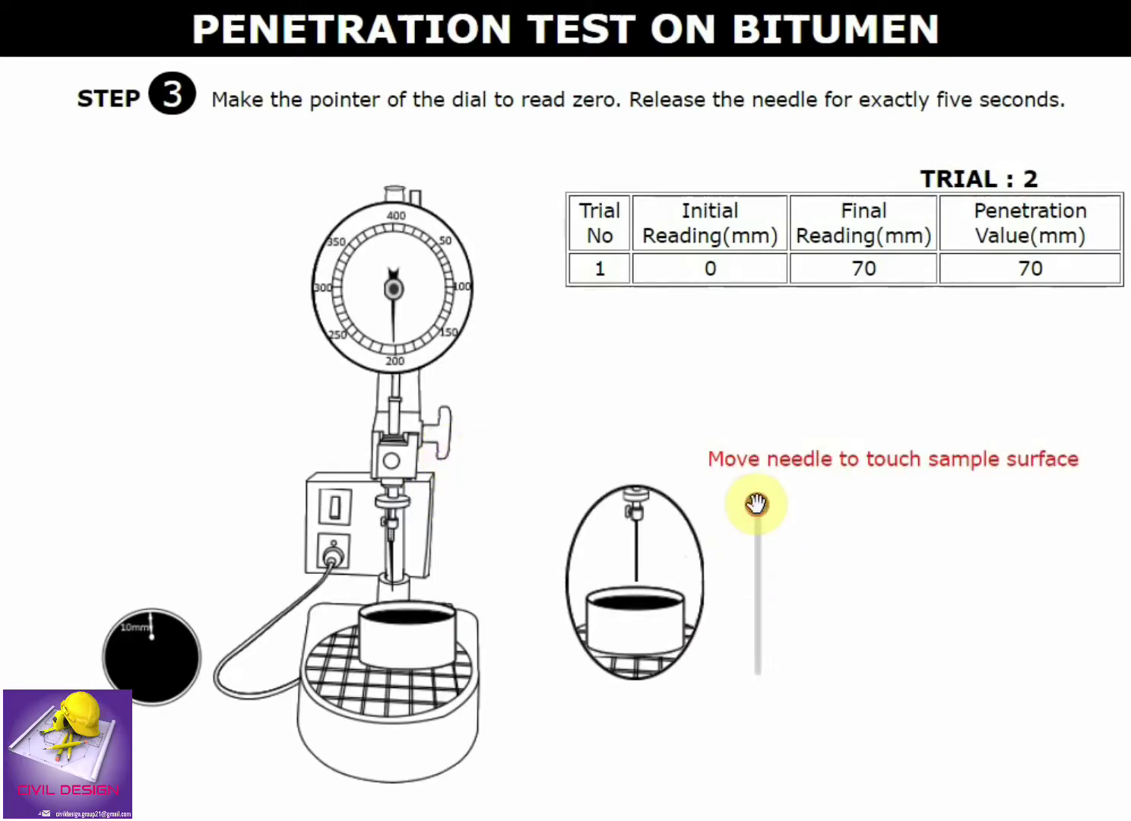
pyautogui.moveTo(756, 503); pyautogui.dragTo(757, 657)
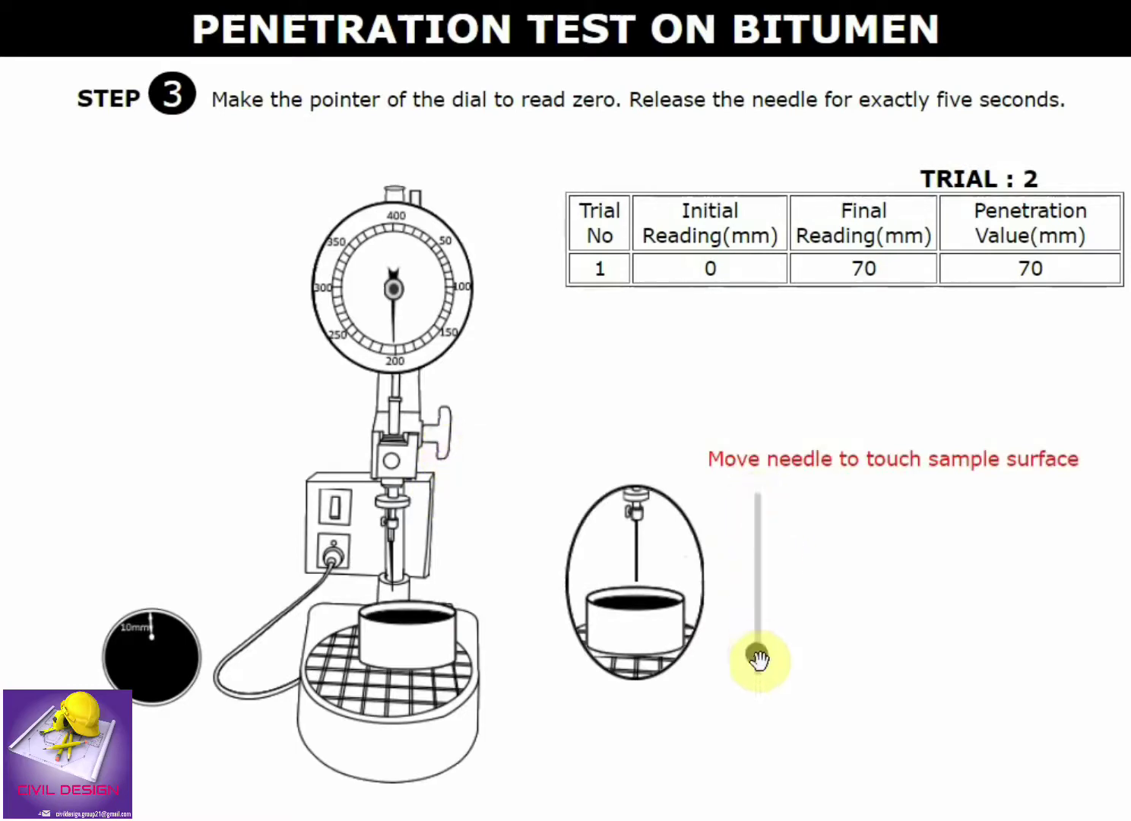
pyautogui.click(419, 205)
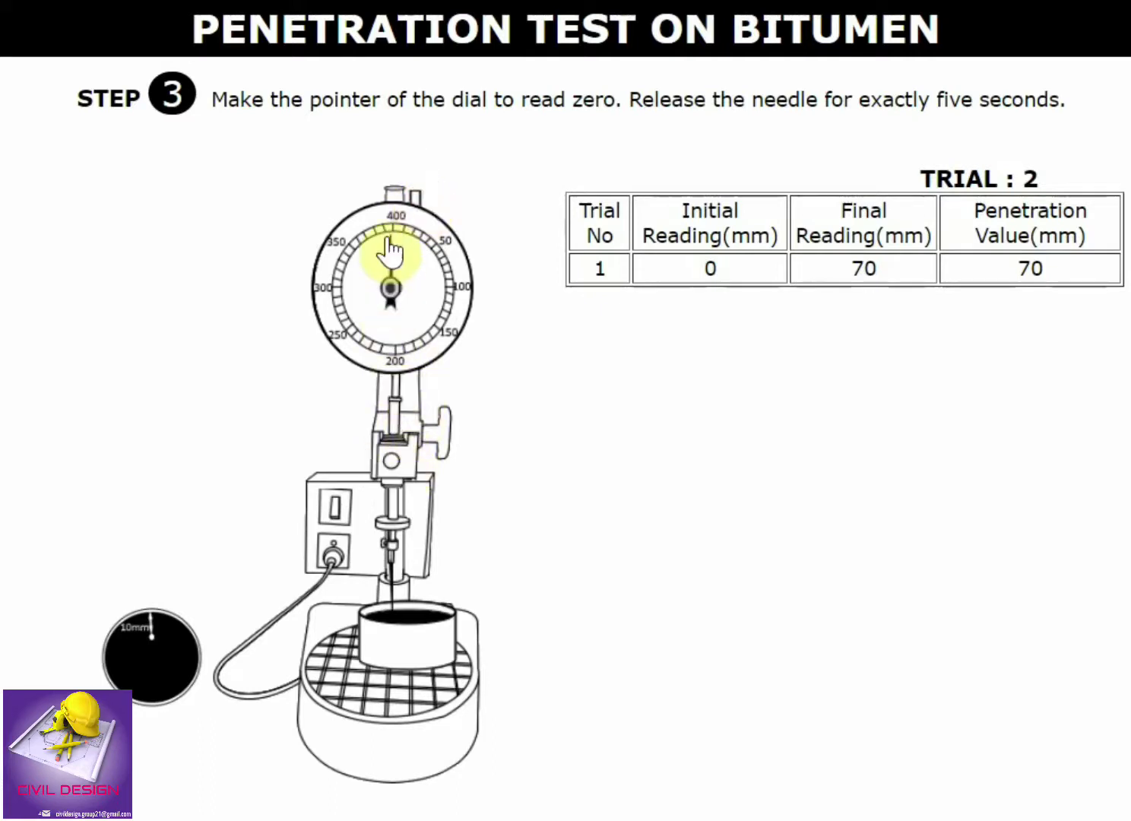
pyautogui.click(391, 468)
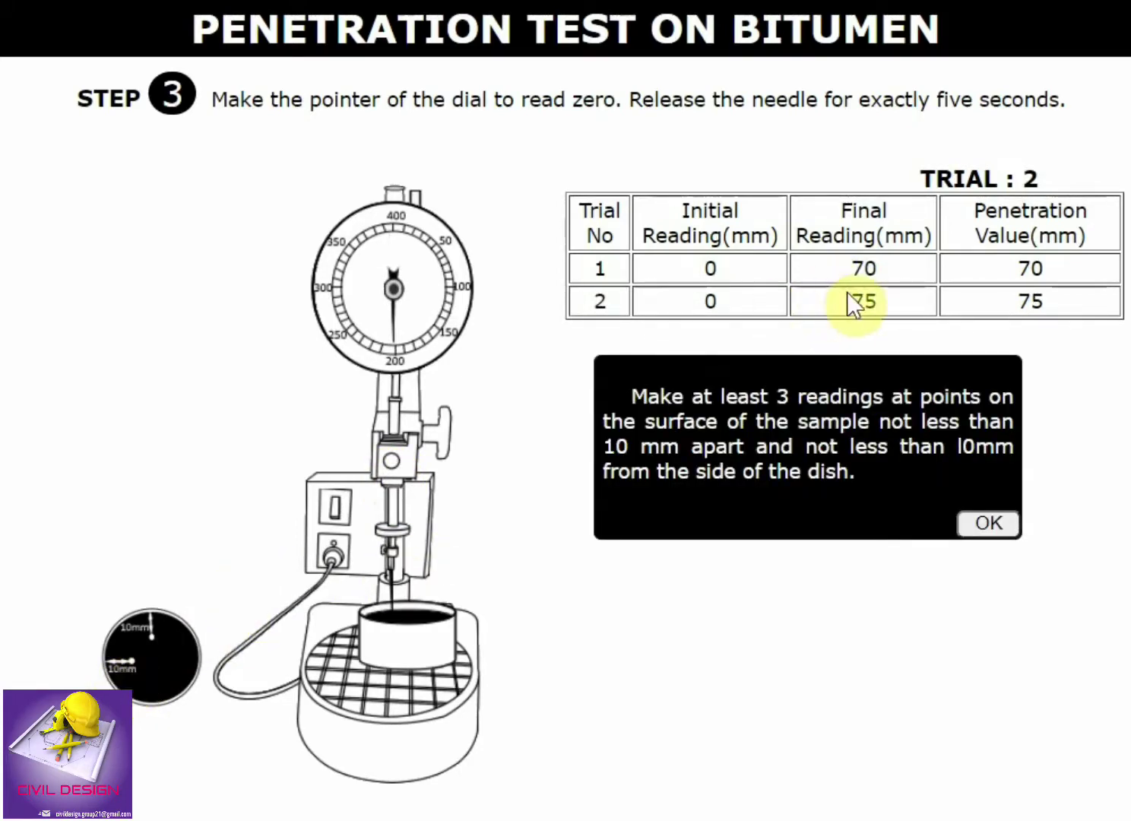
# - Start trial 3 by raising the needle and shifting the dish to a fresh test spot
pyautogui.click(980, 526)
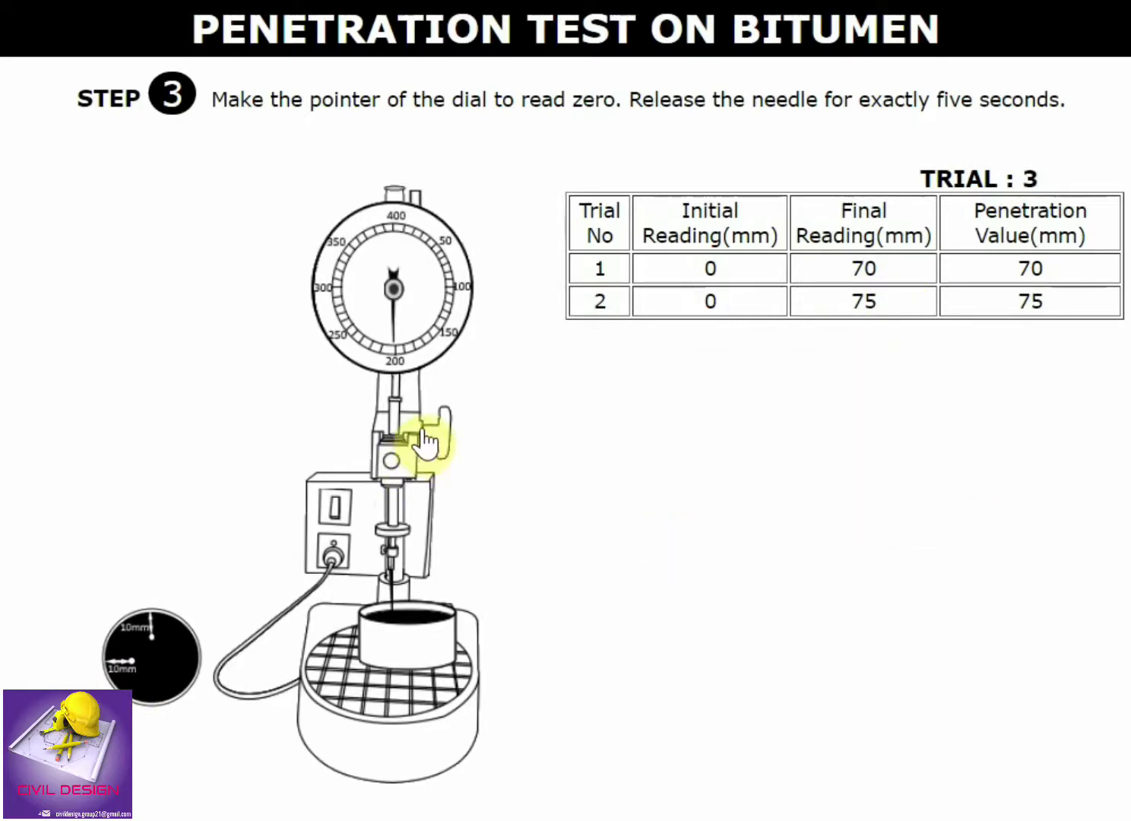
pyautogui.click(448, 437)
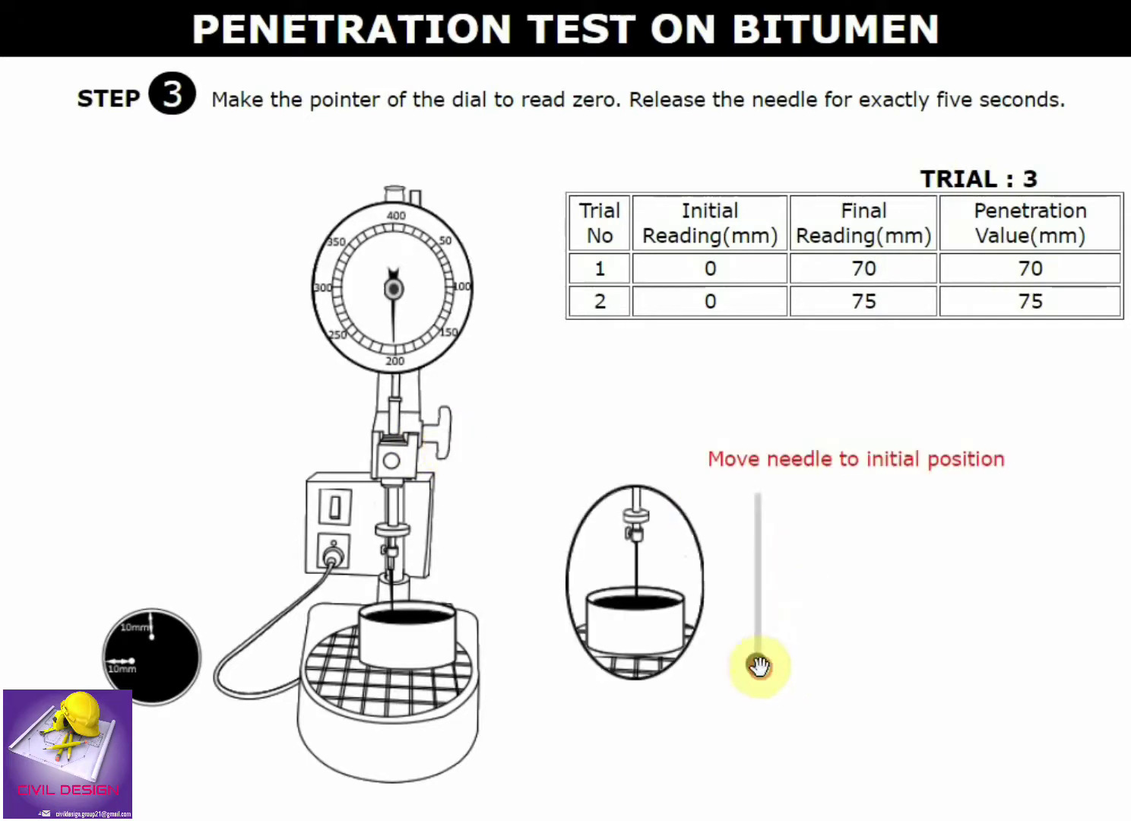
pyautogui.moveTo(757, 664); pyautogui.dragTo(760, 504)
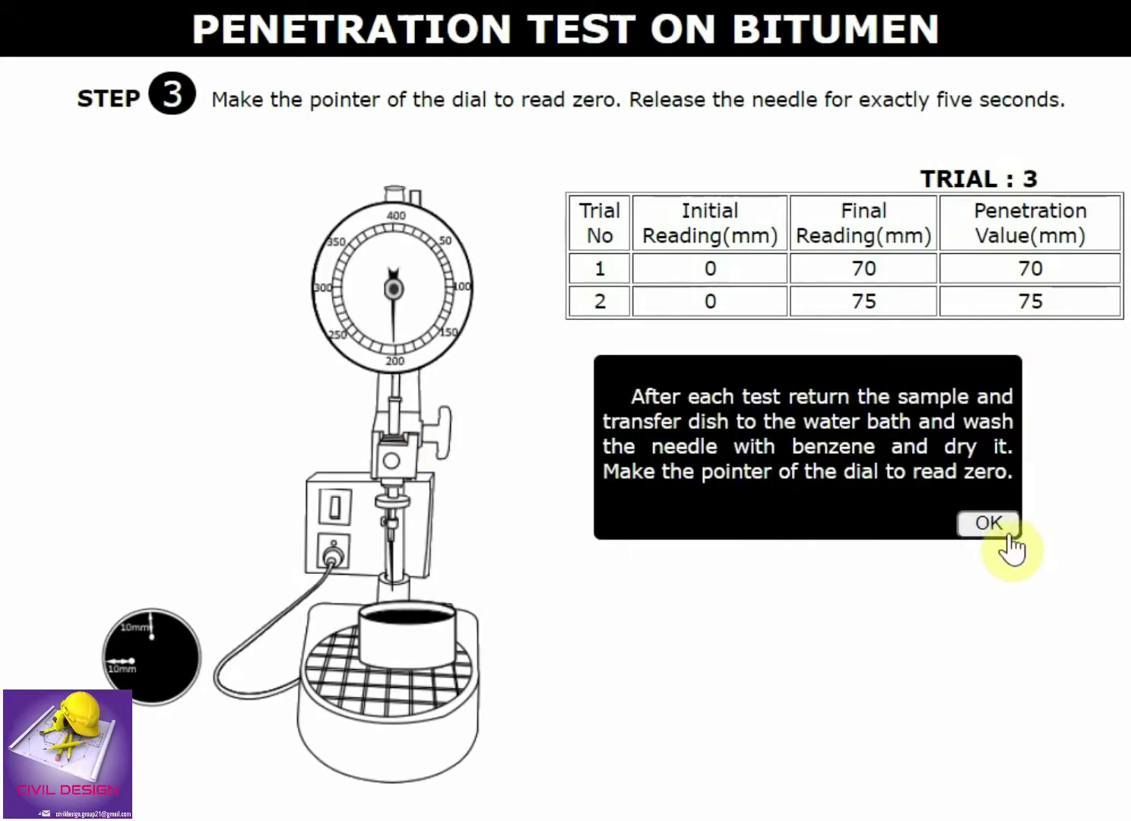
pyautogui.click(988, 525)
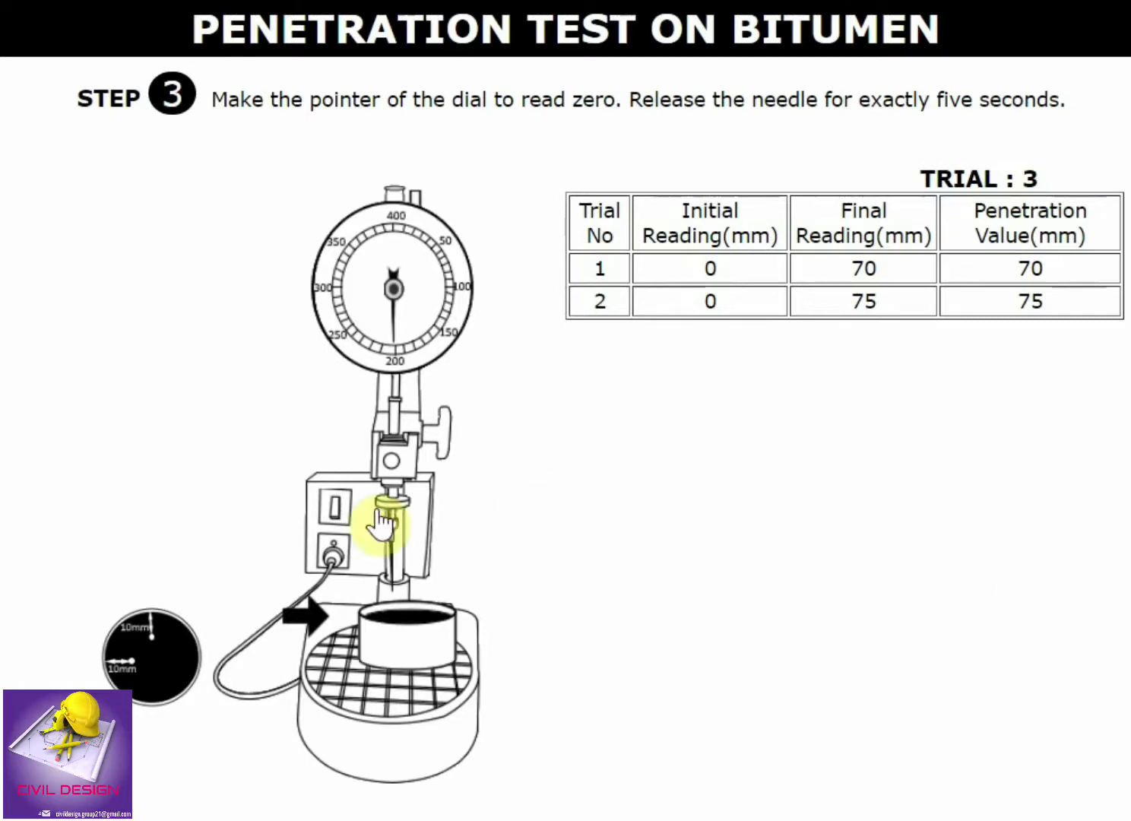
pyautogui.click(369, 651)
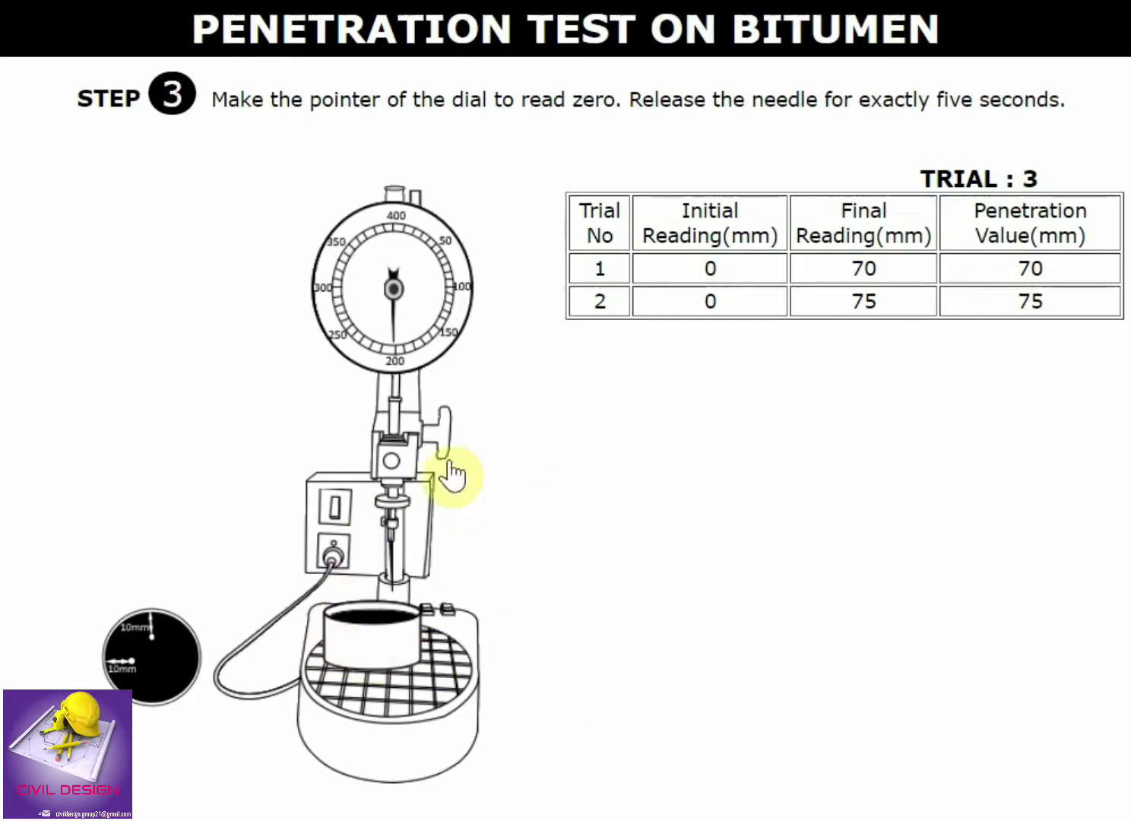
# - Lower the needle, zero the dial and release it to record 72 mm, then advance to Step 4
pyautogui.click(443, 435)
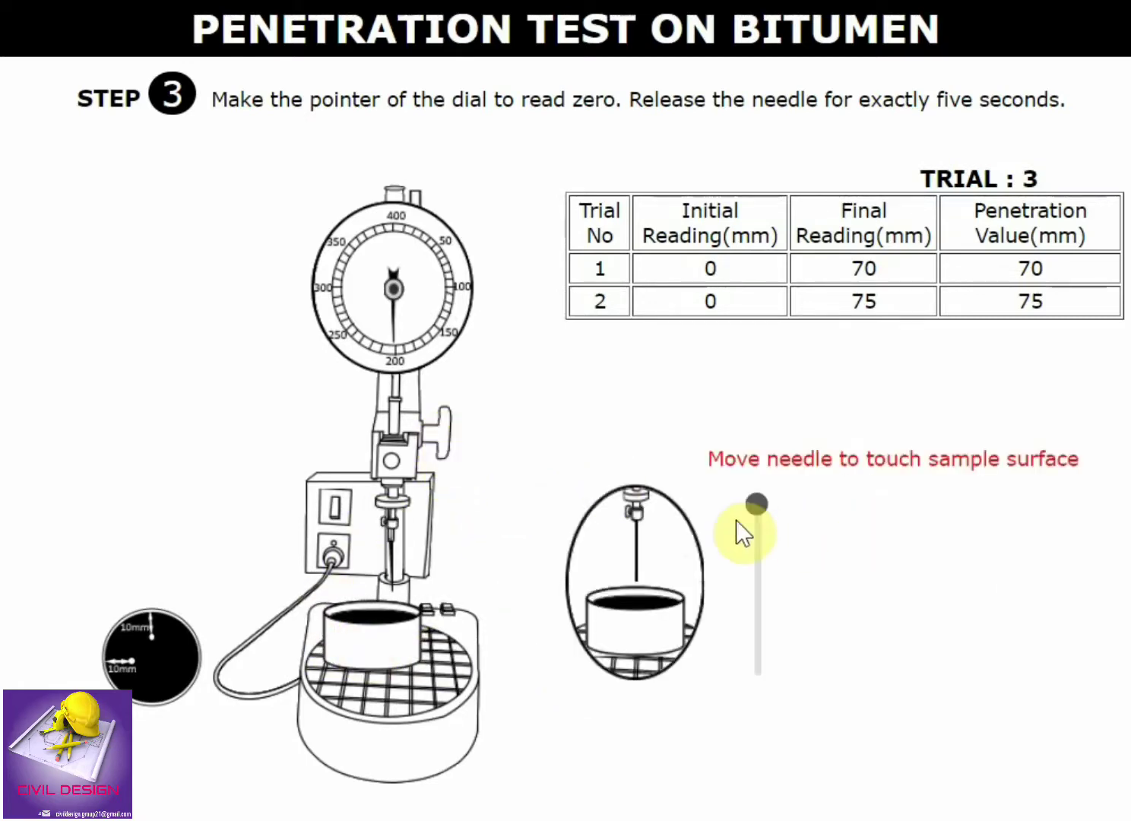
pyautogui.moveTo(749, 509); pyautogui.dragTo(771, 686)
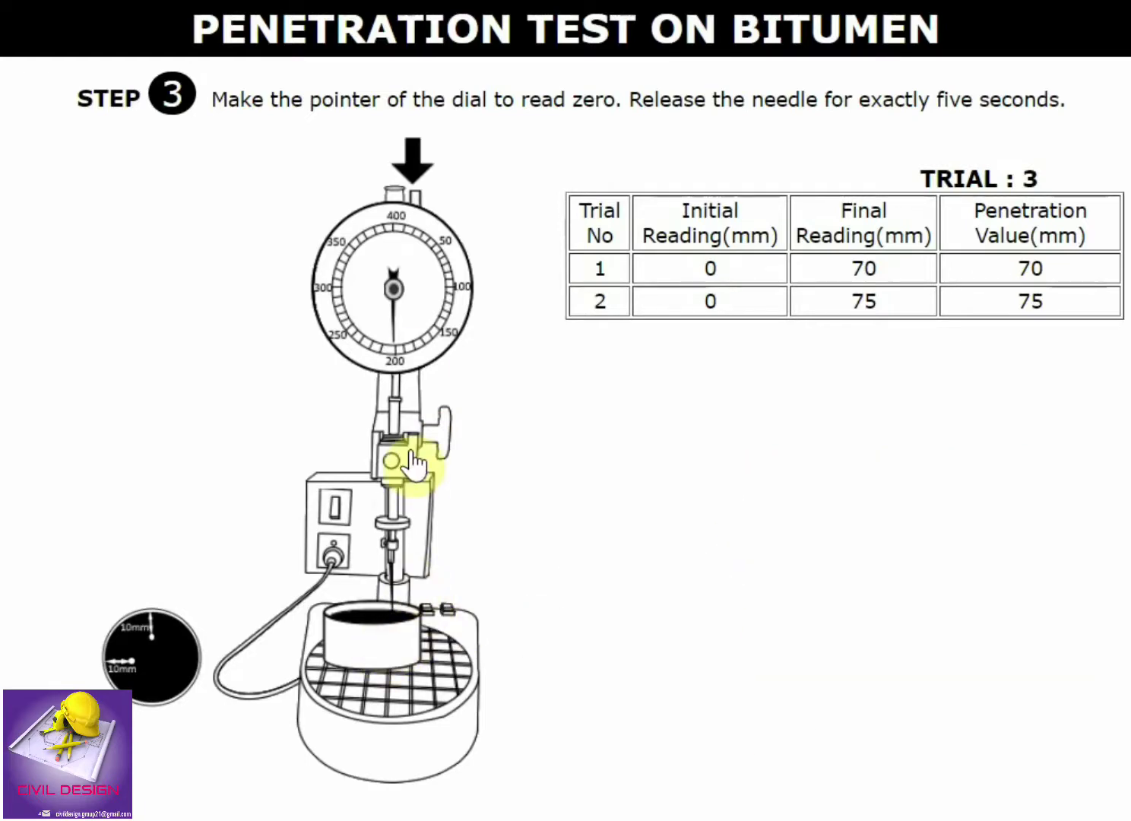
pyautogui.click(418, 212)
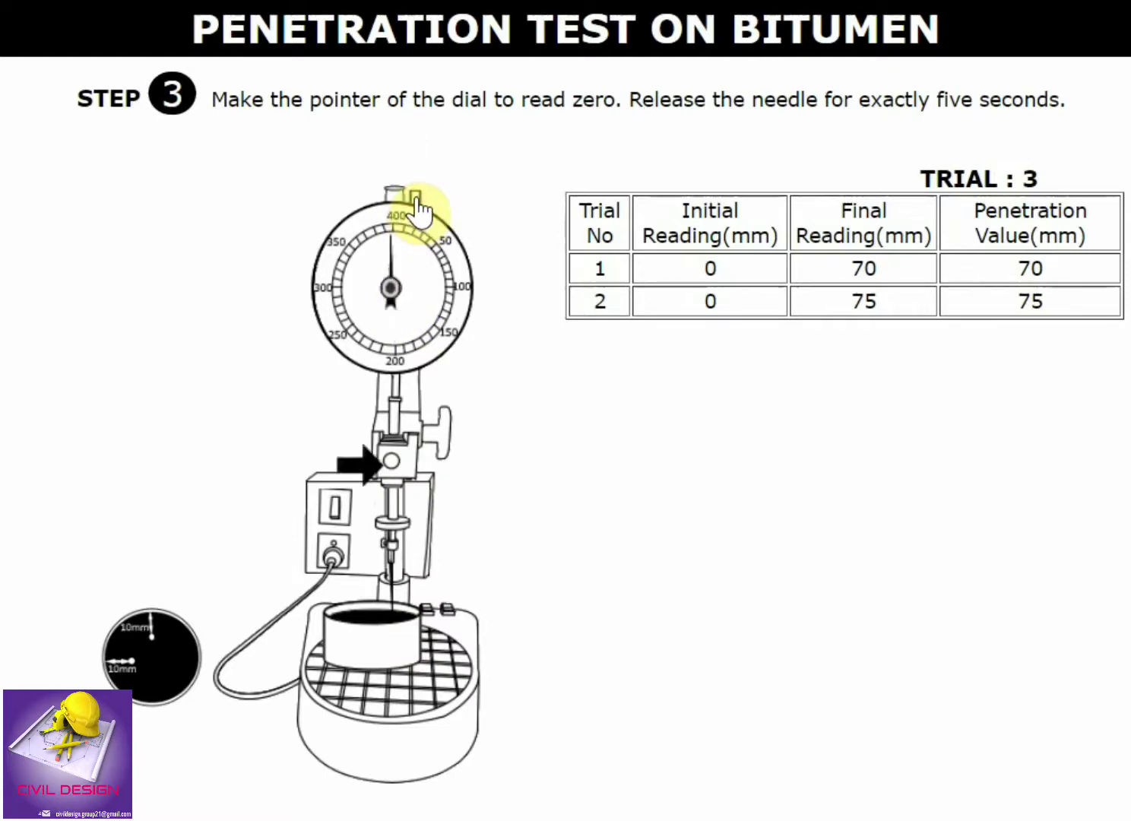
pyautogui.click(391, 465)
pyautogui.click(164, 680)
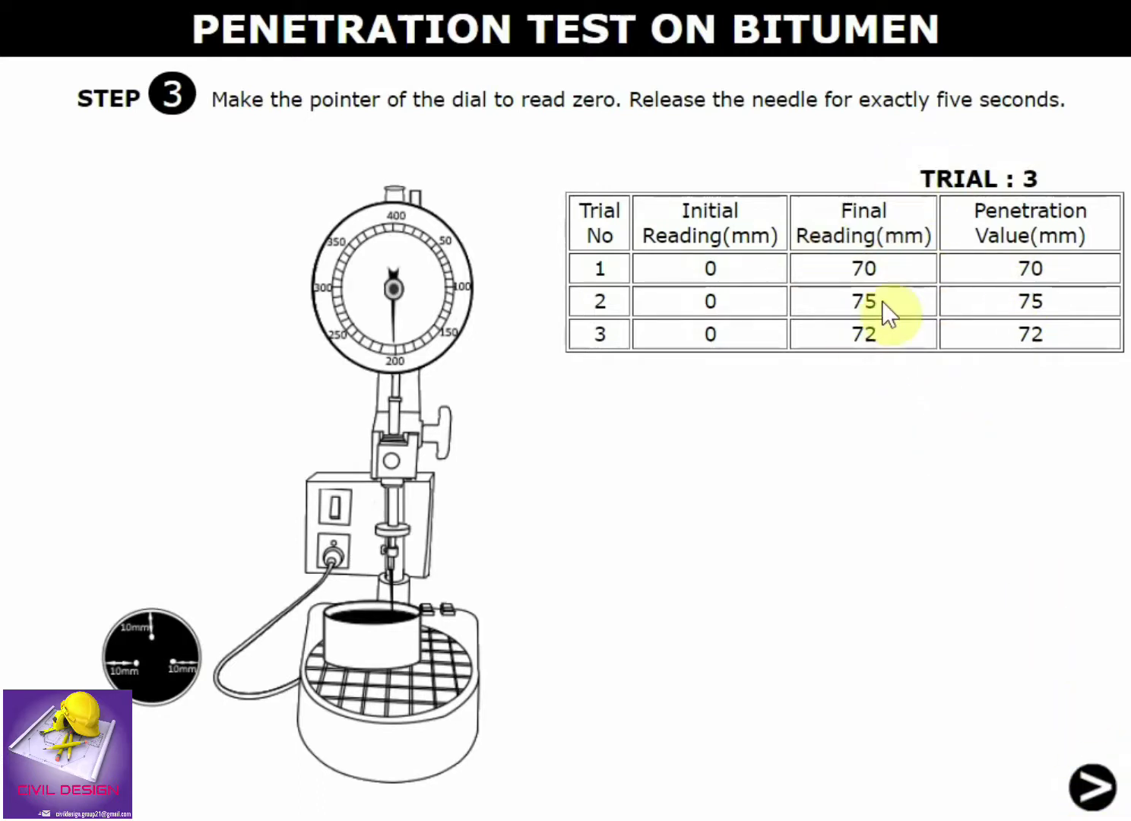
pyautogui.click(1094, 791)
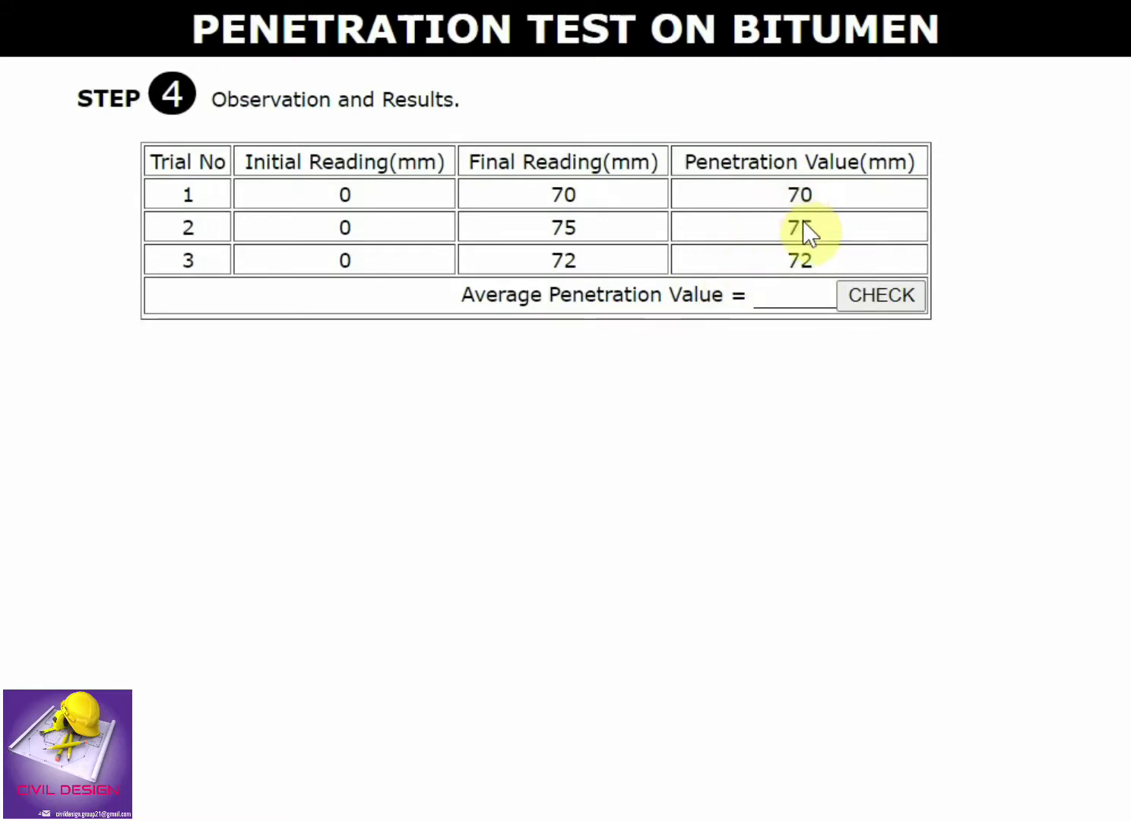
# - Enter 73 as the average penetration value, check it, and reveal the correct 72.33 mm result
pyautogui.click(803, 301)
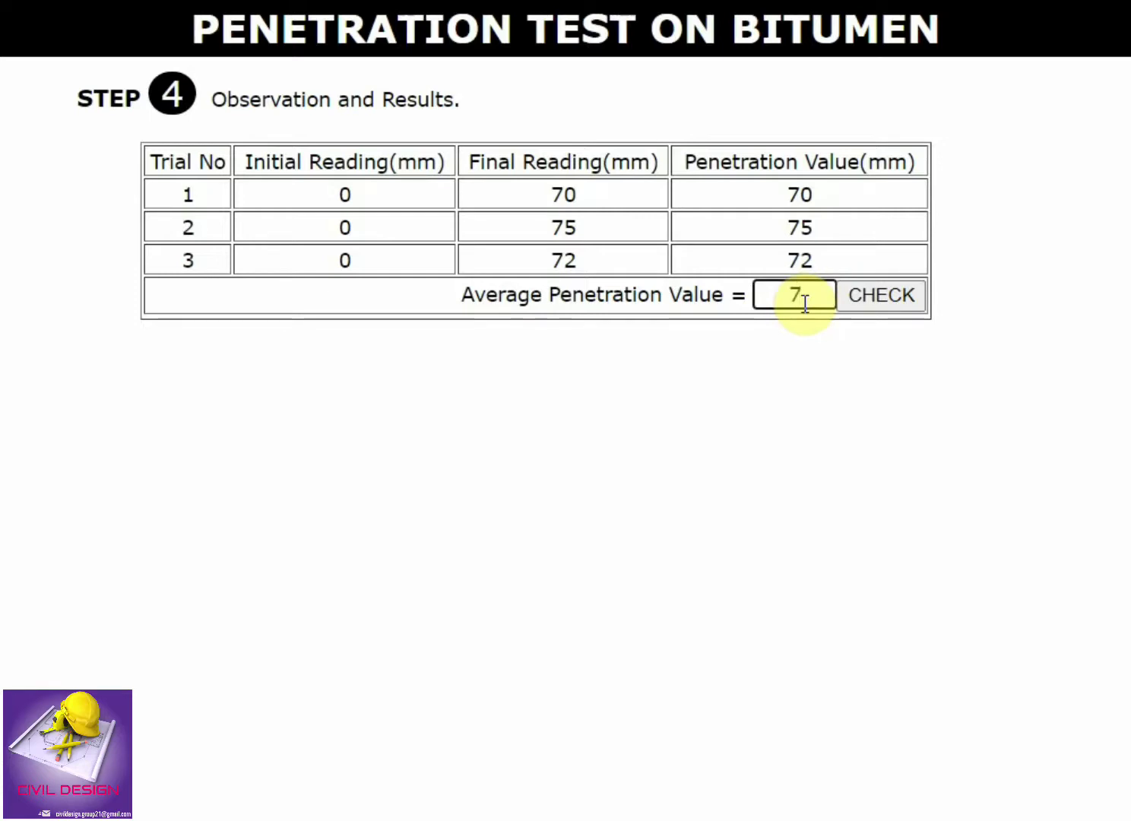
pyautogui.write('73')
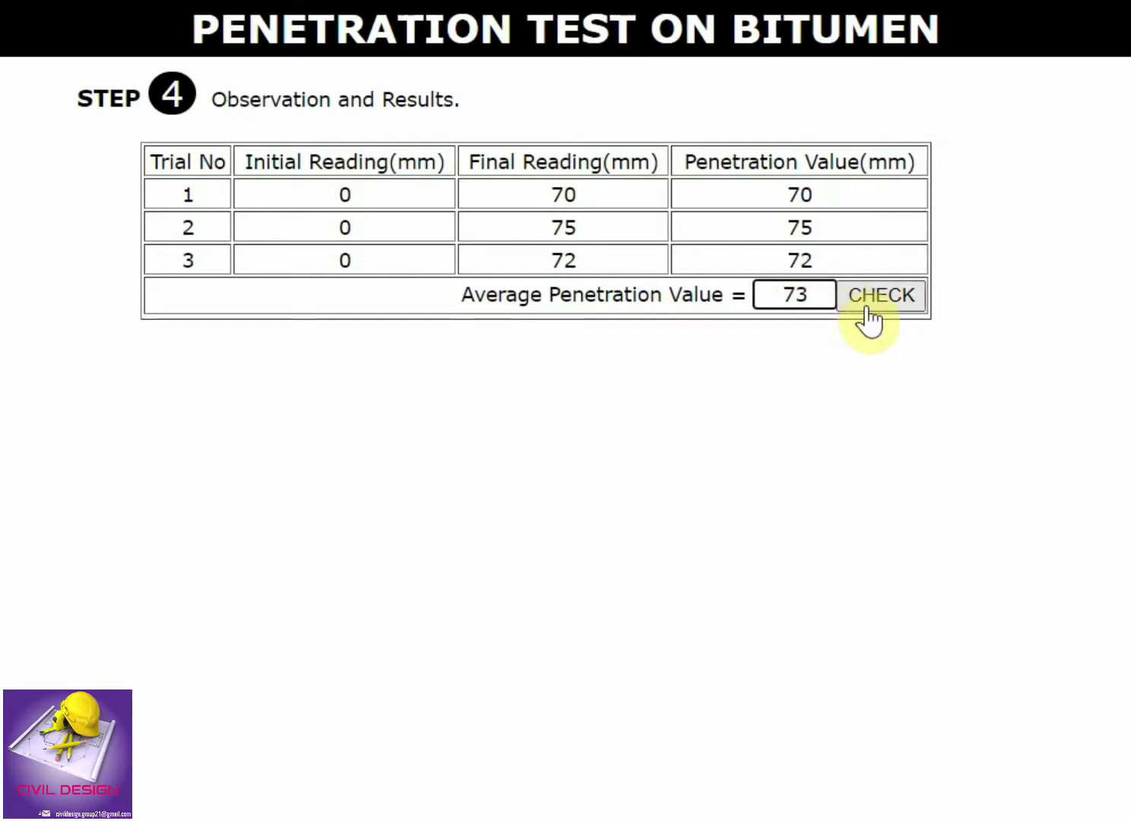
pyautogui.click(874, 304)
pyautogui.click(878, 304)
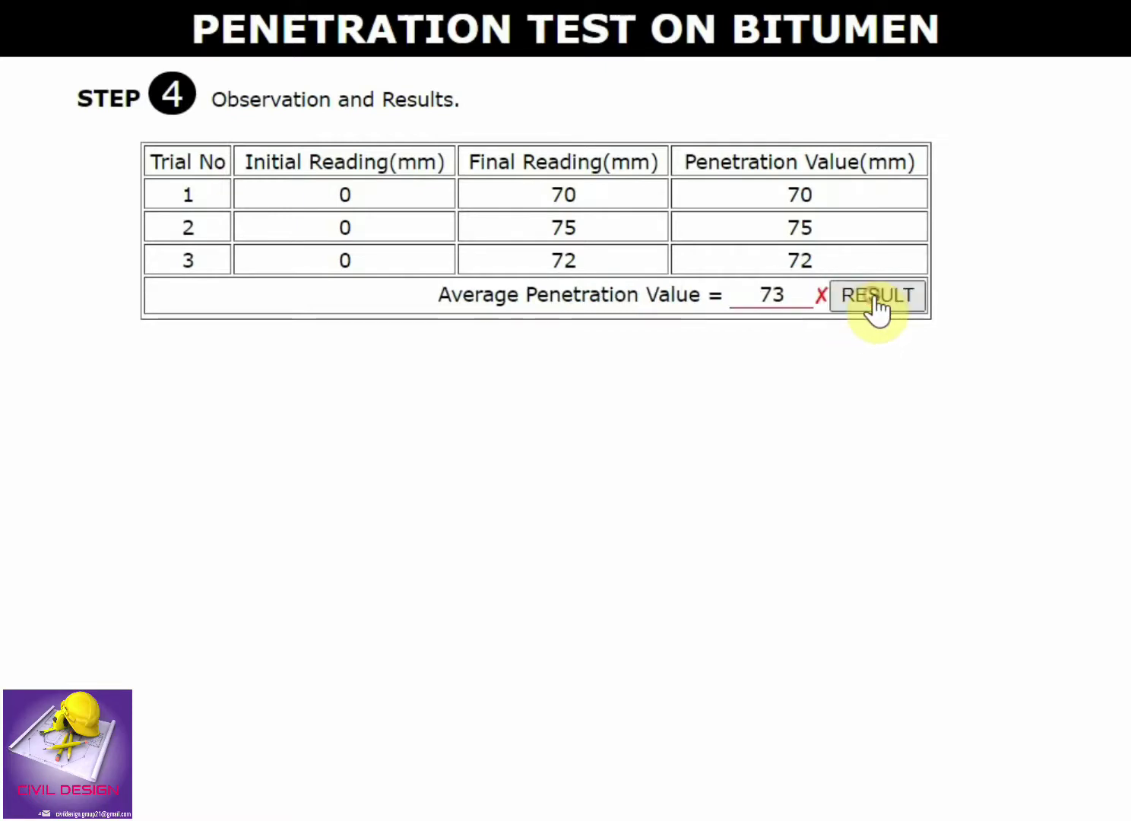
pyautogui.click(876, 300)
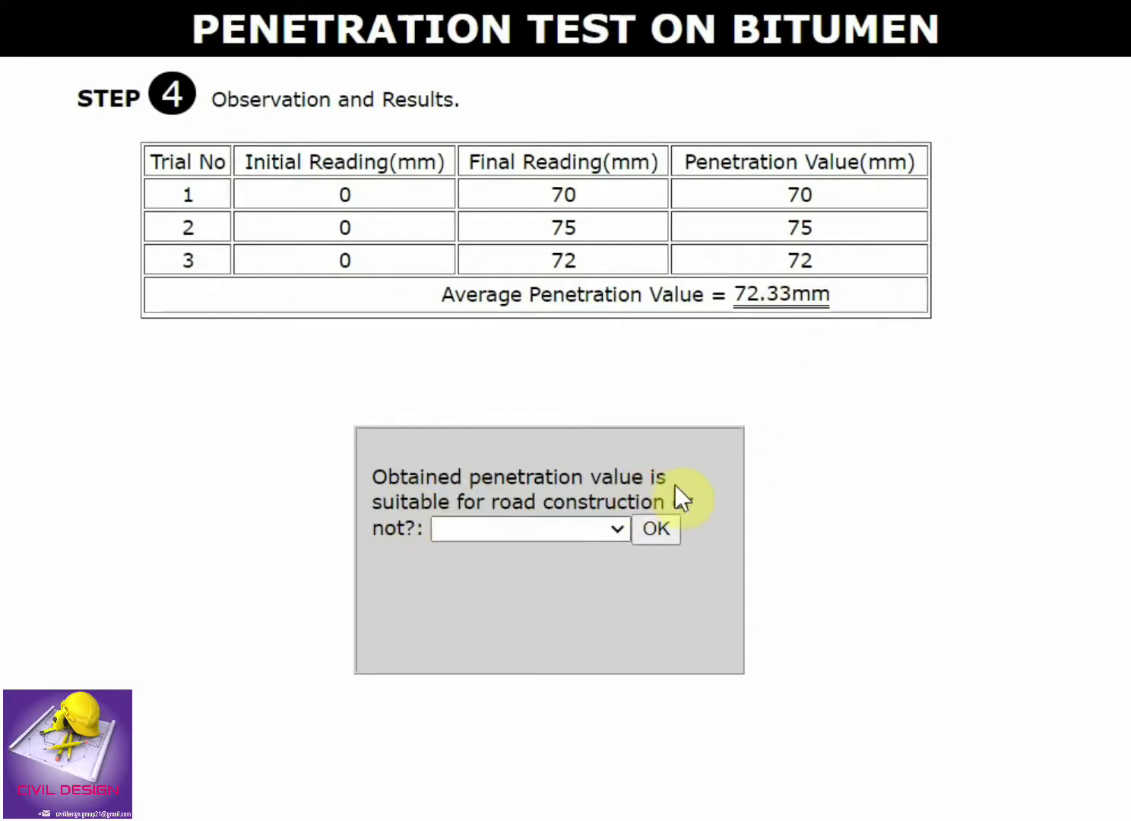
# - Answer 'Yes,It is suitable' to the road-construction suitability question and confirm it
pyautogui.click(614, 526)
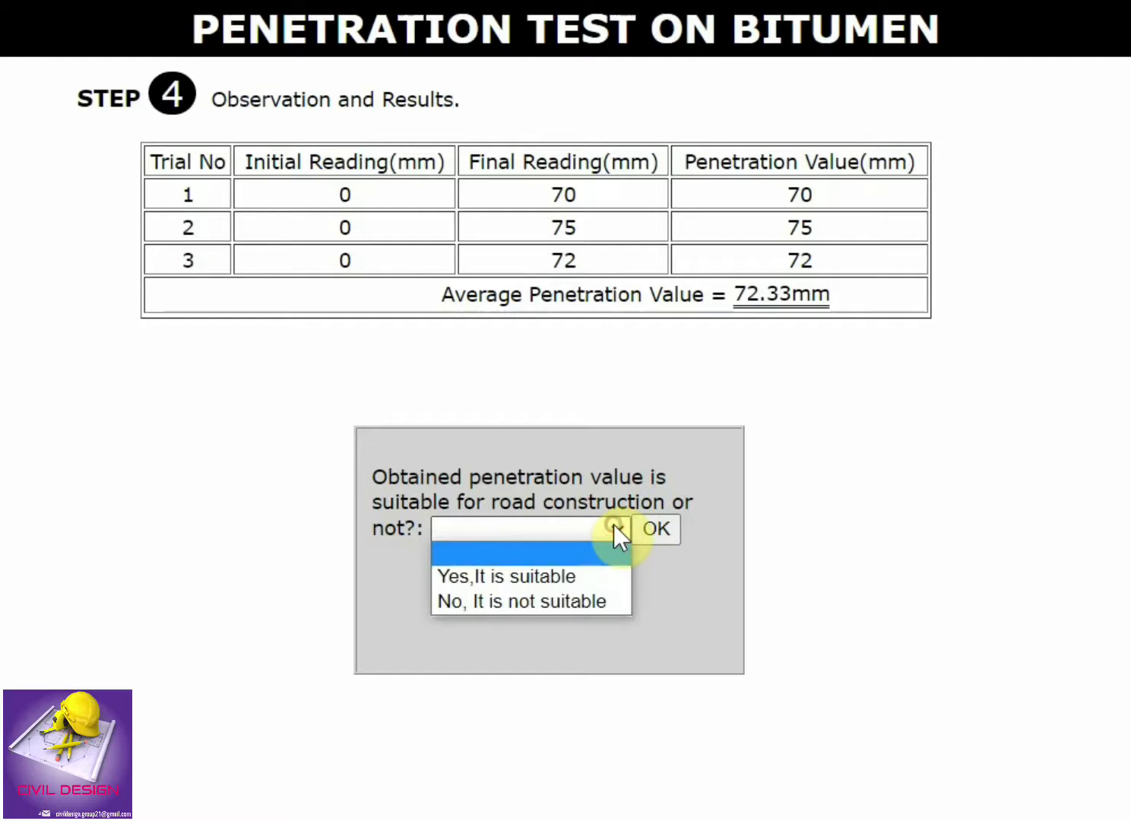
pyautogui.click(564, 576)
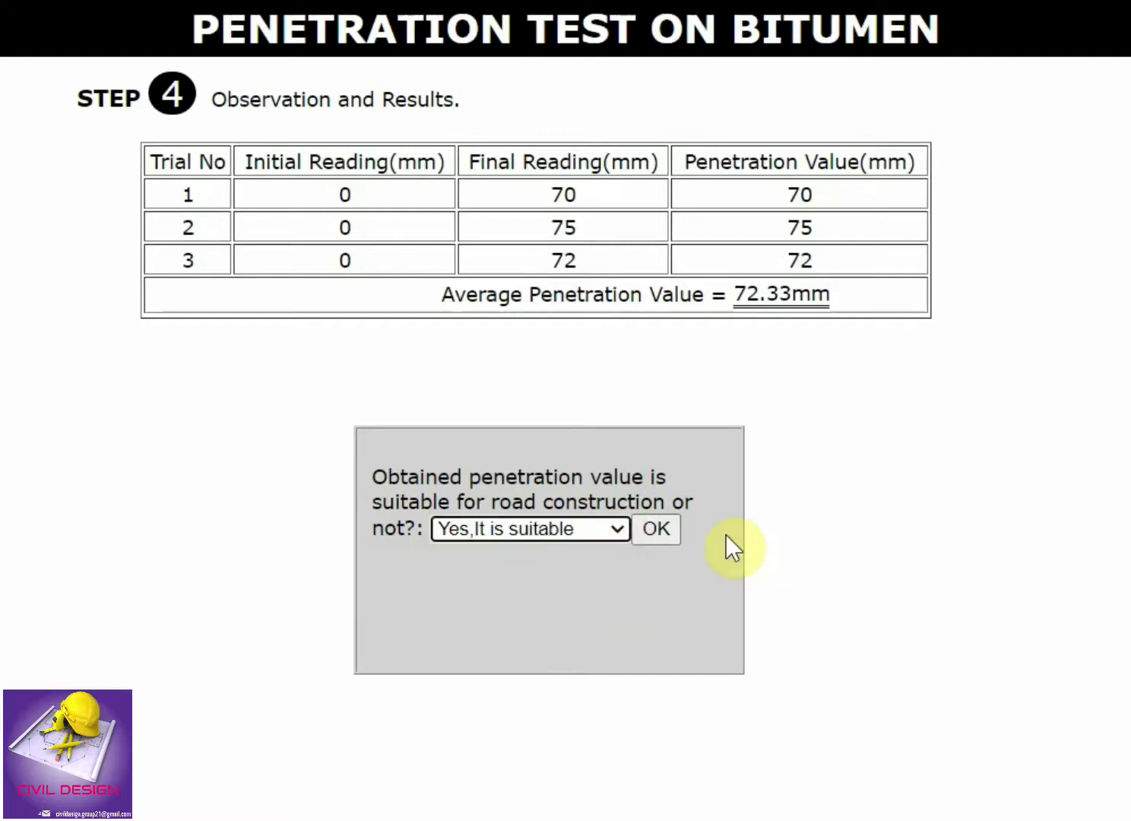
pyautogui.click(660, 532)
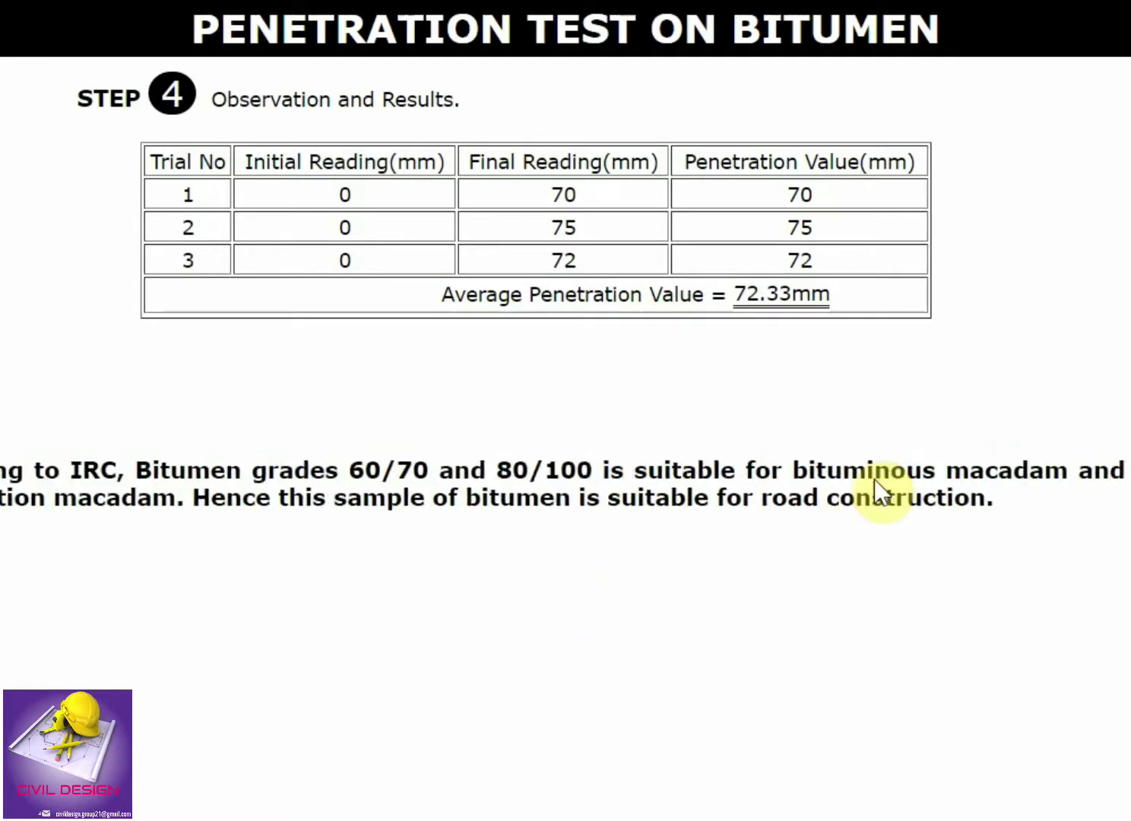